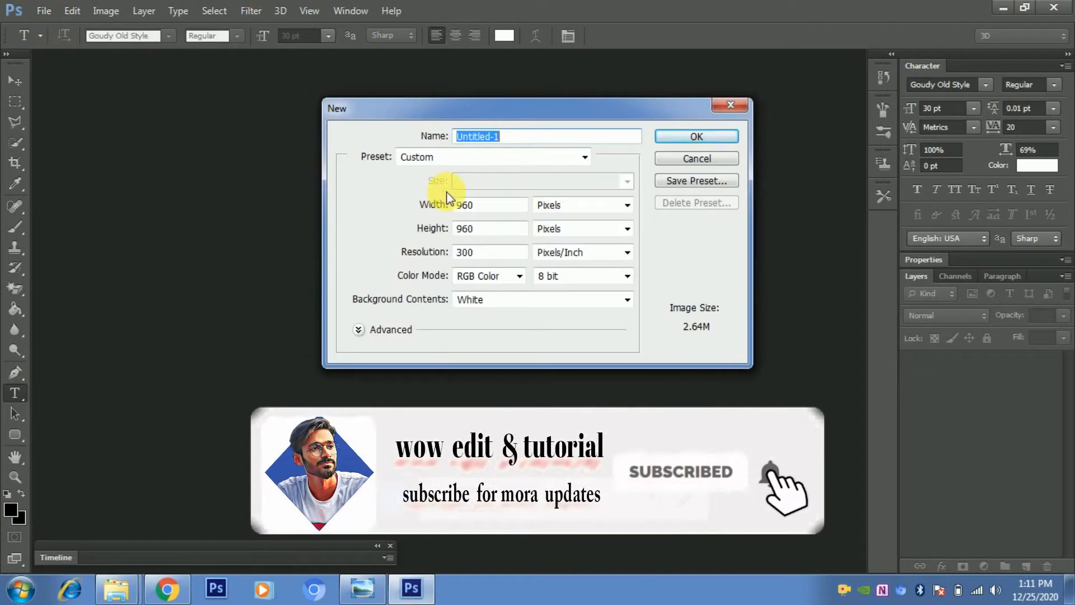
- Create a new document named work at 960 by 960 pixels and 300 pixels/inch
click(482, 205)
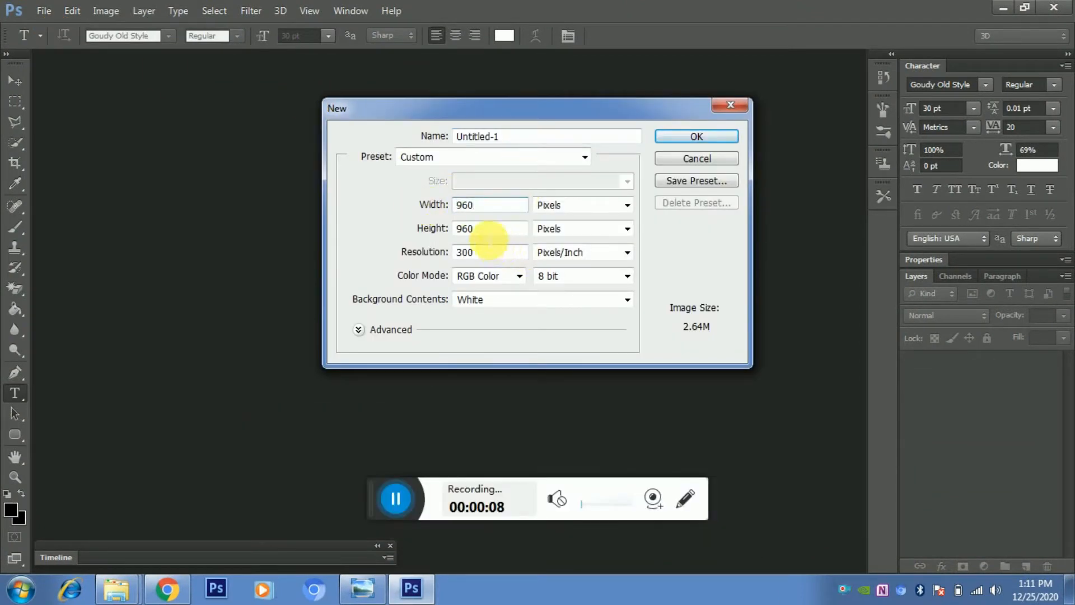
drag(489, 232, 439, 237)
click(503, 232)
click(511, 140)
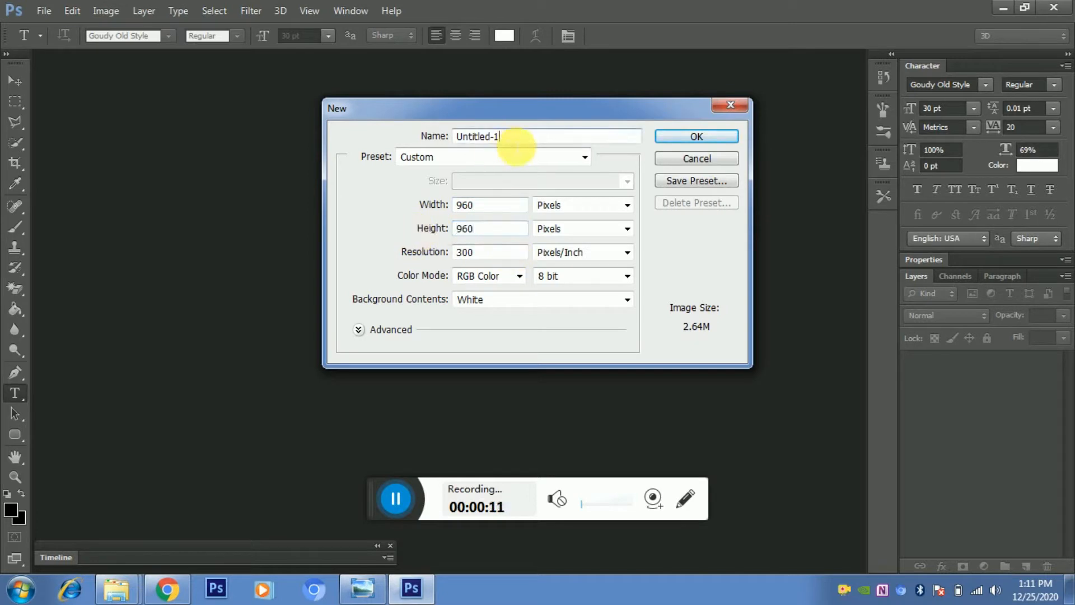
text(w)
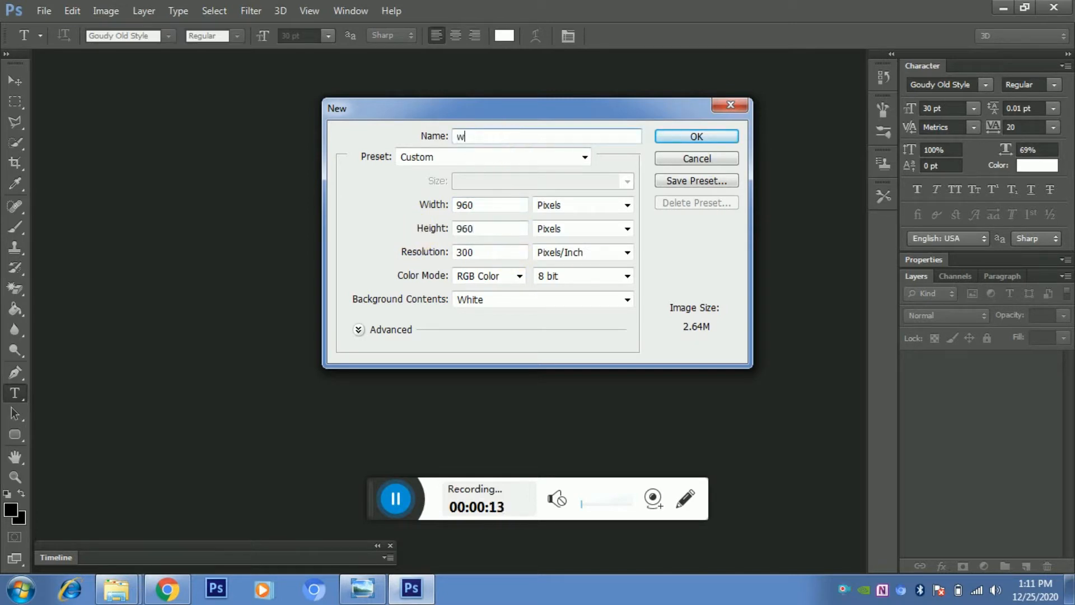
text(o)
click(516, 141)
text(rk 2)
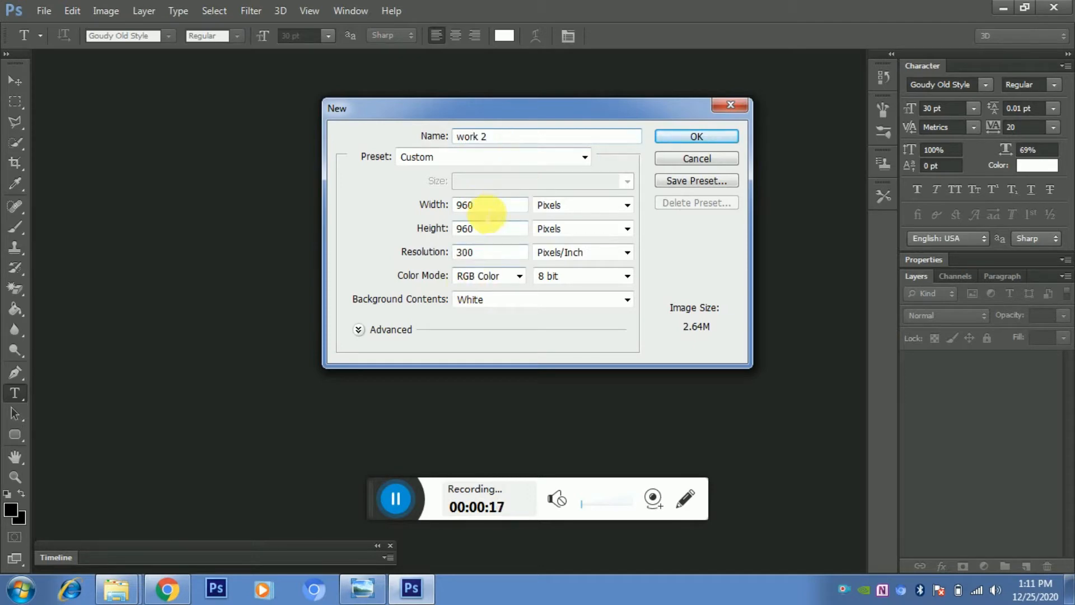
click(697, 140)
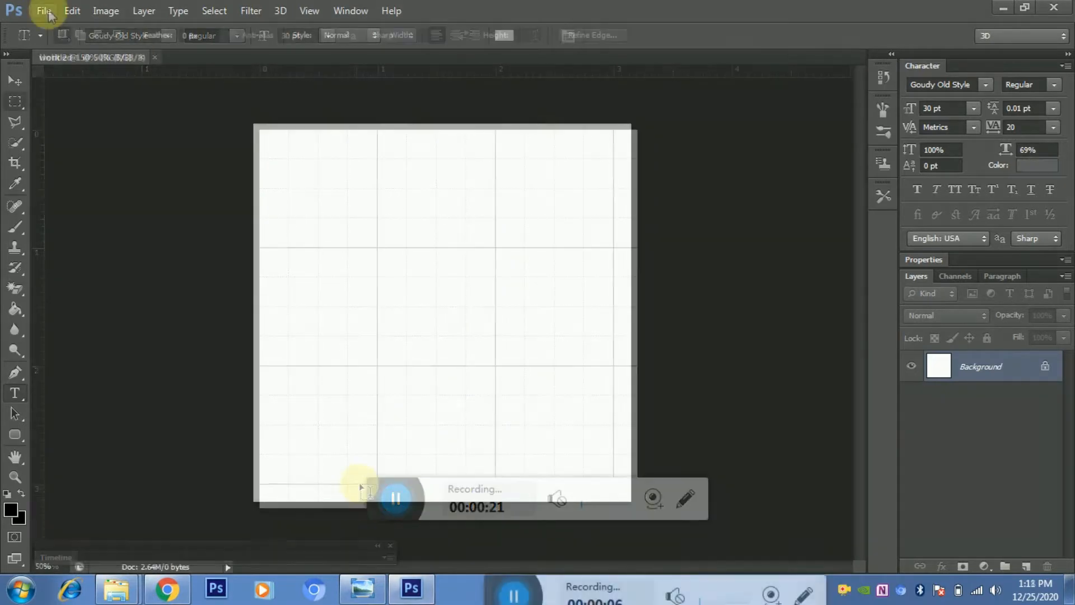
- Open the ck image file from the brand sho folder
click(45, 12)
click(59, 44)
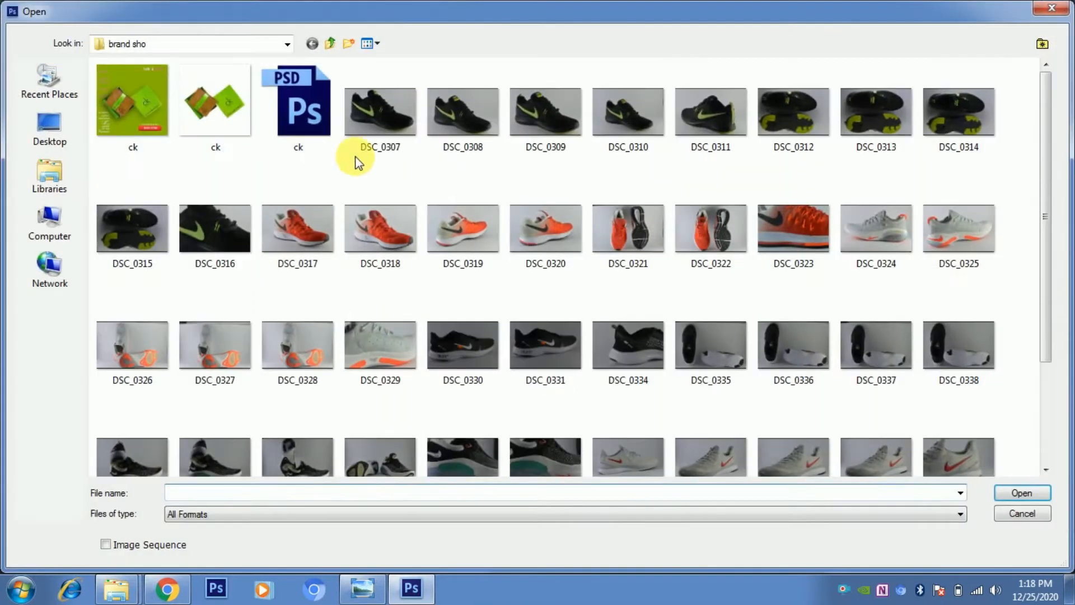
click(215, 104)
click(1030, 489)
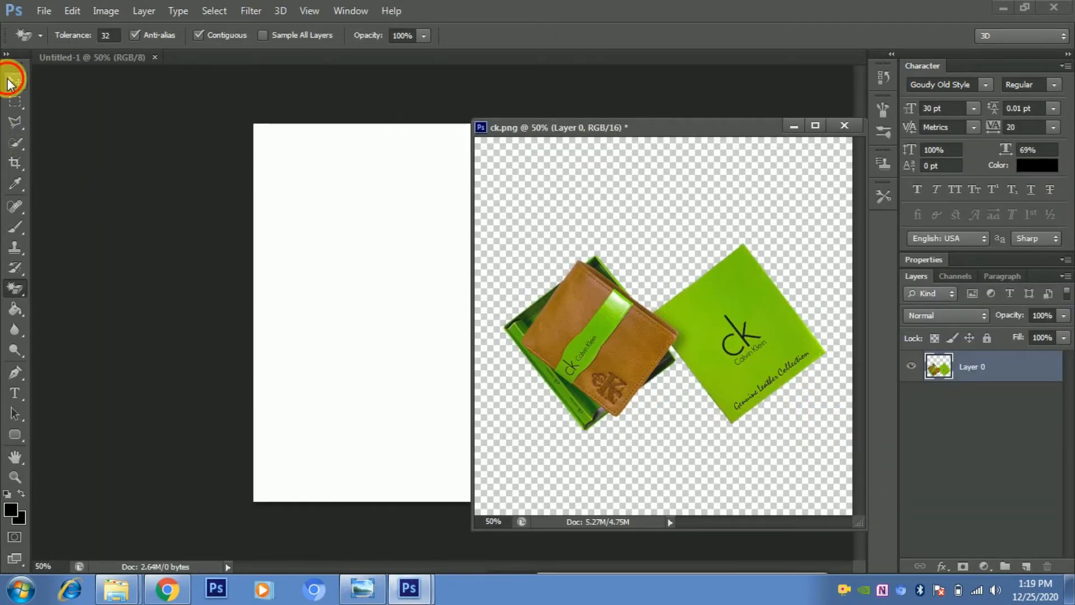
- Bring the ck wallet image into the new document, accepting the depth warning, and move it near the canvas centre
click(10, 83)
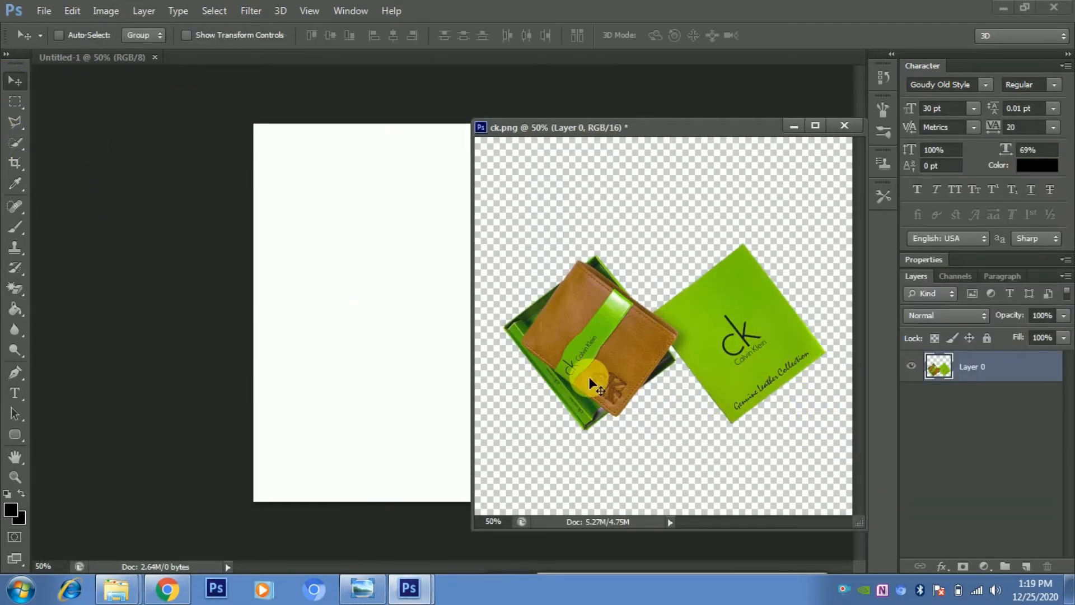
drag(588, 372, 409, 259)
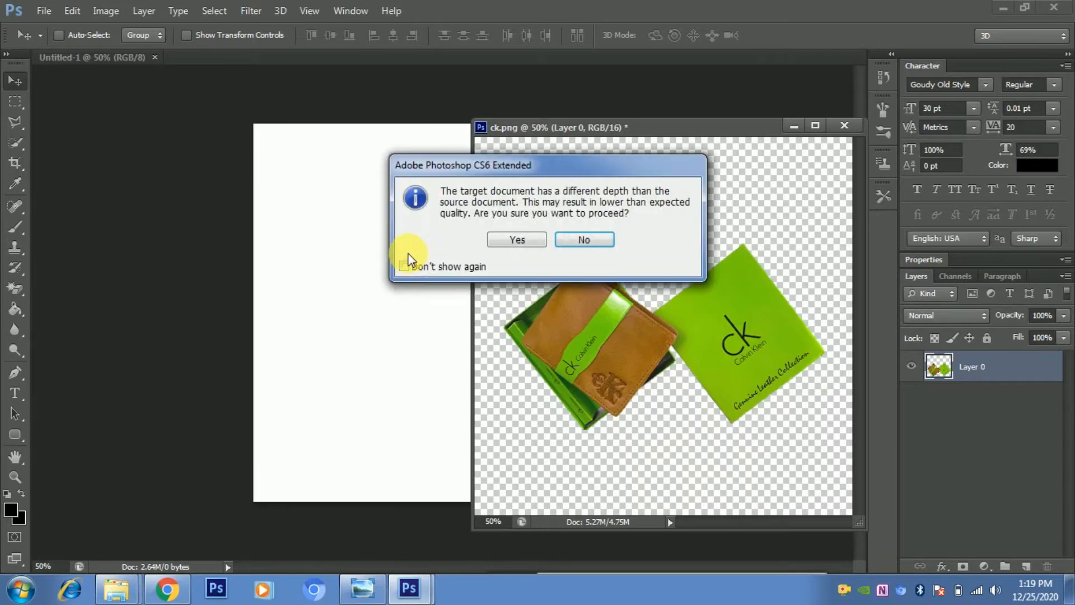
click(512, 234)
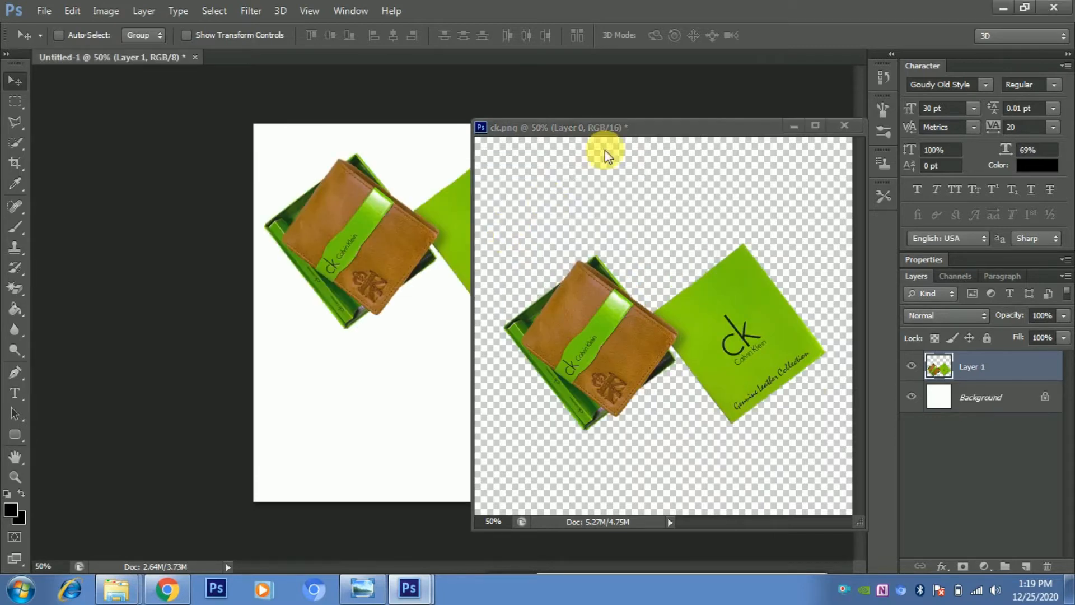
click(793, 126)
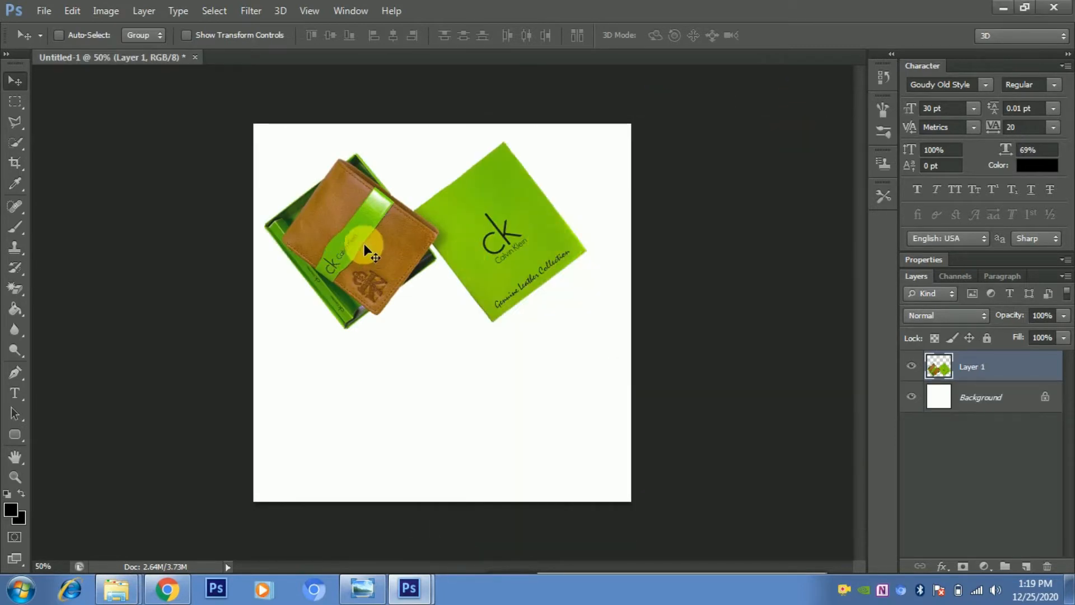
drag(372, 247, 395, 348)
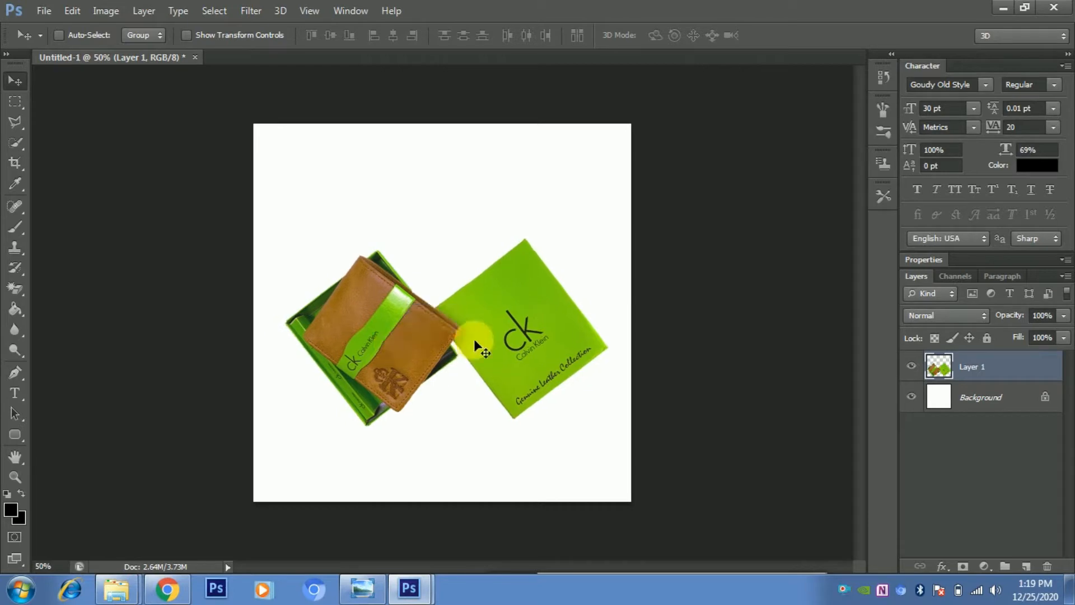
- Duplicate Layer 1 and move the copy beneath the original layer
right_click(969, 366)
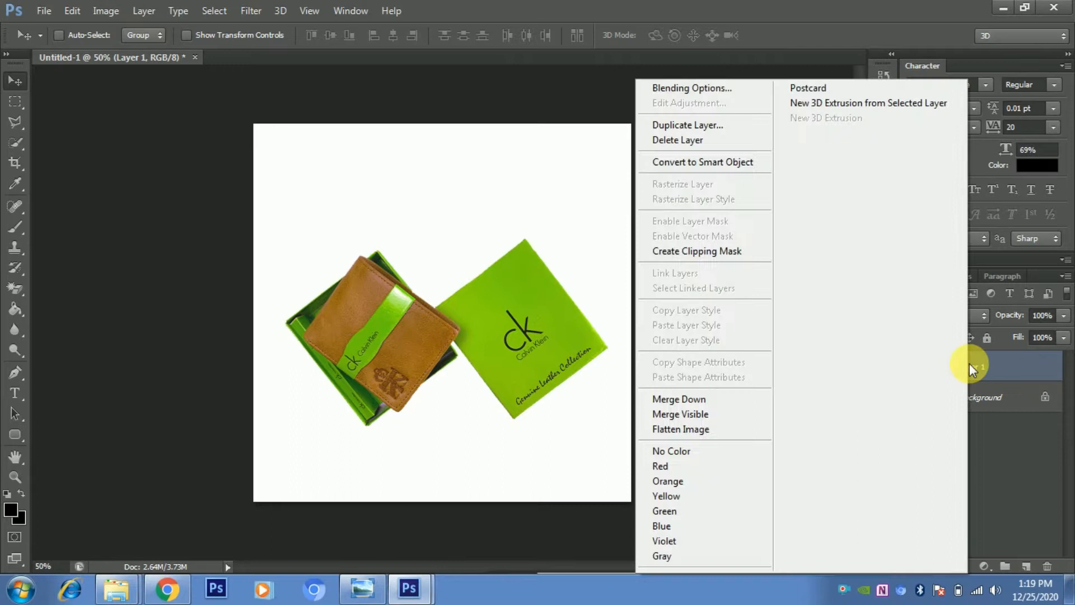
click(692, 124)
click(698, 179)
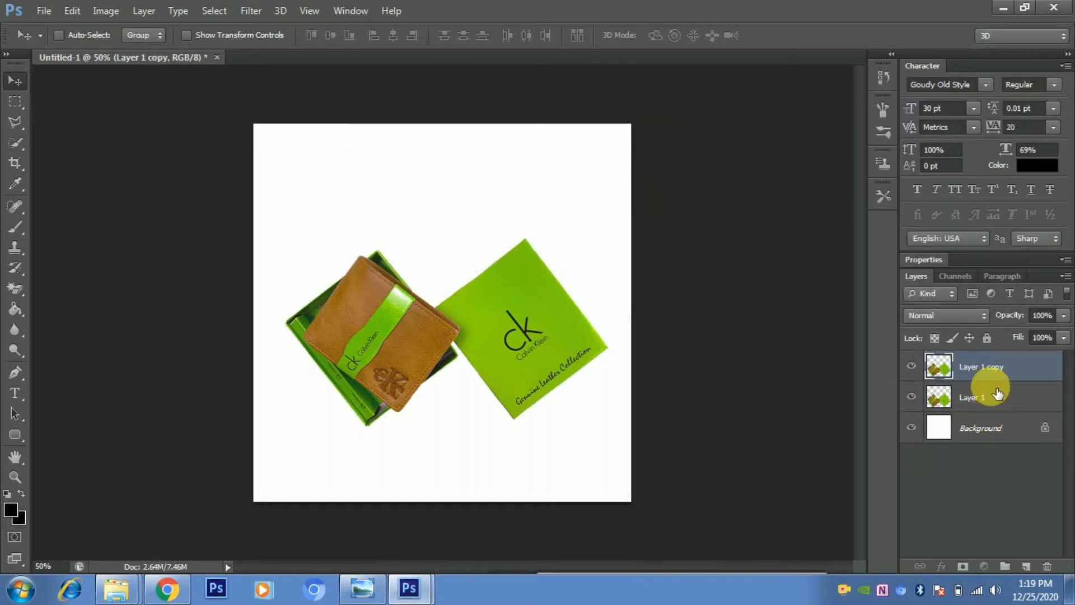
drag(988, 368, 1006, 416)
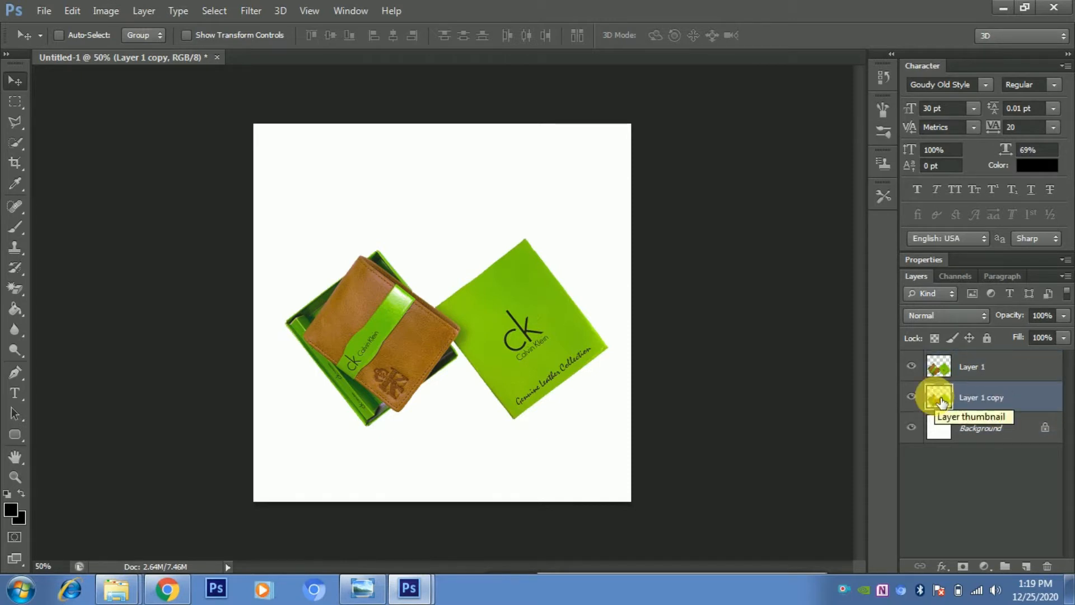
- Offset the copy layer a few pixels left and down with Free Transform
key(ctrl+t)
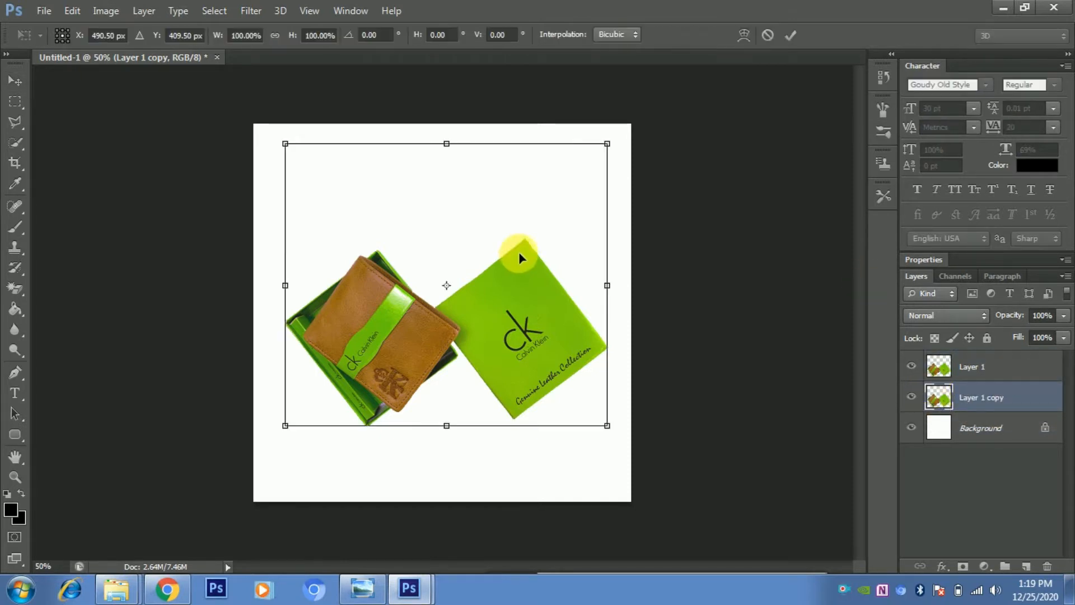
key(Left)
key(Left)
key(Left)
key(Left)
key(Left)
key(Left)
key(Left)
key(Left)
key(Left)
key(Left)
key(Left)
key(Left)
key(Left)
key(Left)
key(Left)
key(Left)
key(Left)
key(Left)
key(Left)
key(Left)
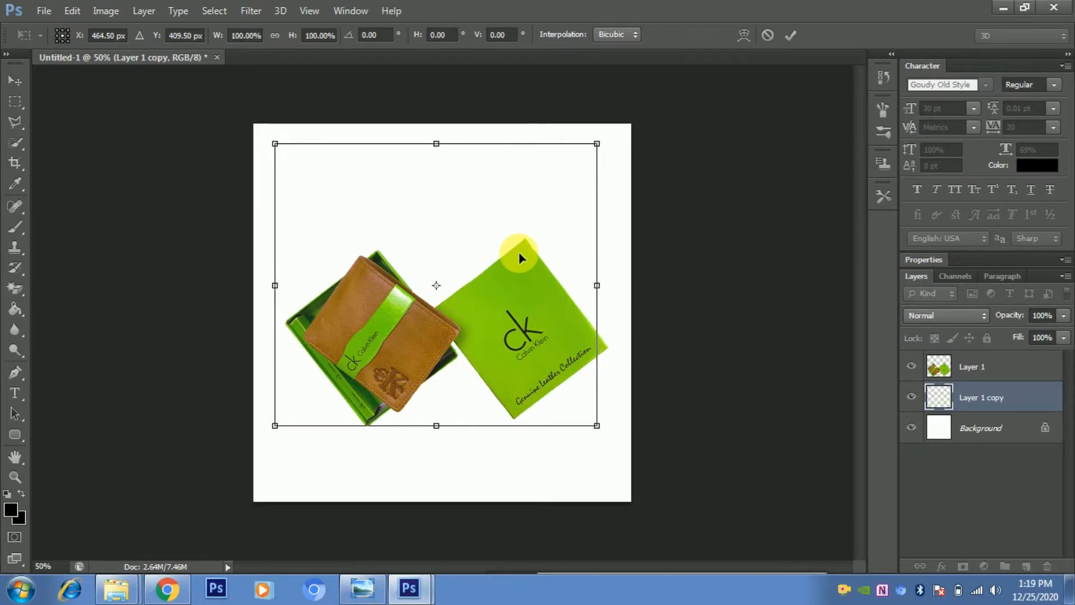
key(Left)
key(Left)
key(Down)
key(Down)
key(Down)
key(Down)
key(Down)
key(Down)
key(Down)
key(Down)
key(Down)
key(Down)
key(Down)
key(Down)
key(Down)
key(Down)
key(Down)
key(Down)
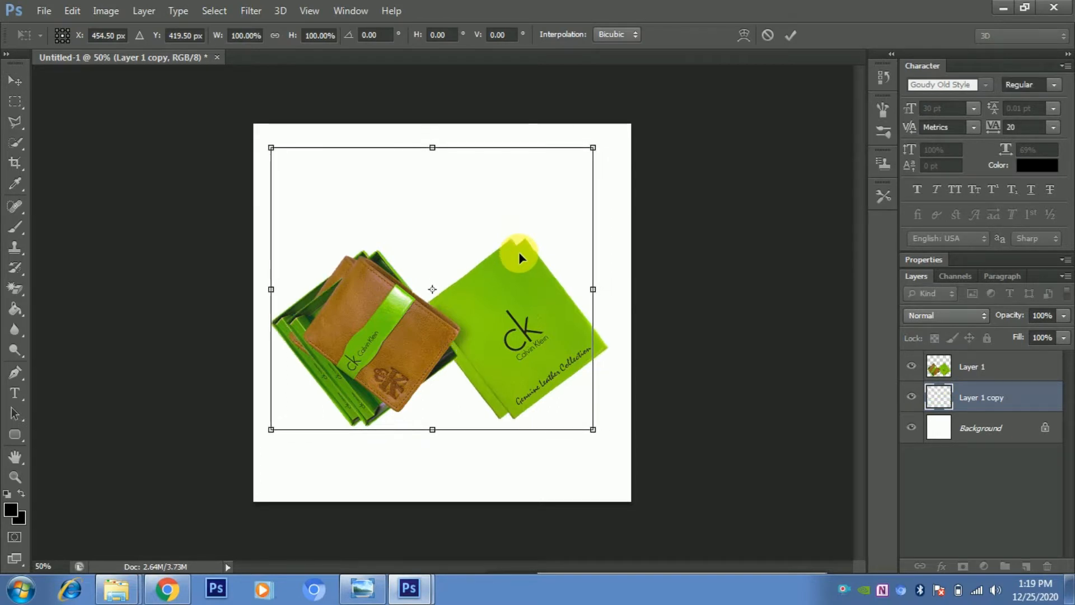
key(Down)
key(Down)
key(Down)
key(Down)
key(Down)
key(Down)
key(Down)
key(Down)
key(Down)
key(Down)
key(Down)
key(Down)
key(Down)
key(Down)
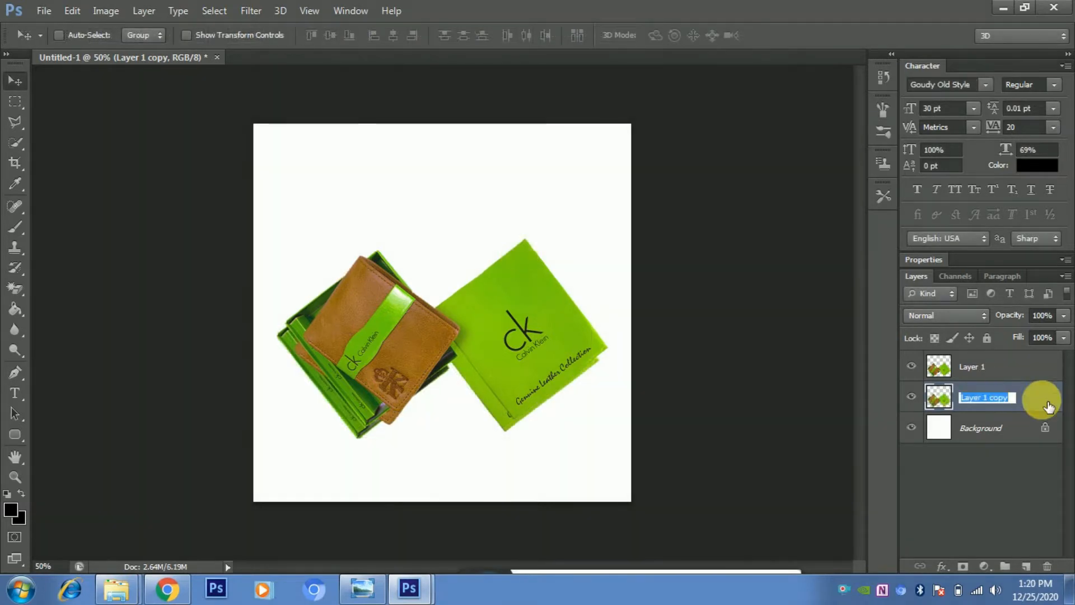
- Apply a black (000000) Color Overlay layer style to the copy layer
click(1044, 401)
double_click(1044, 401)
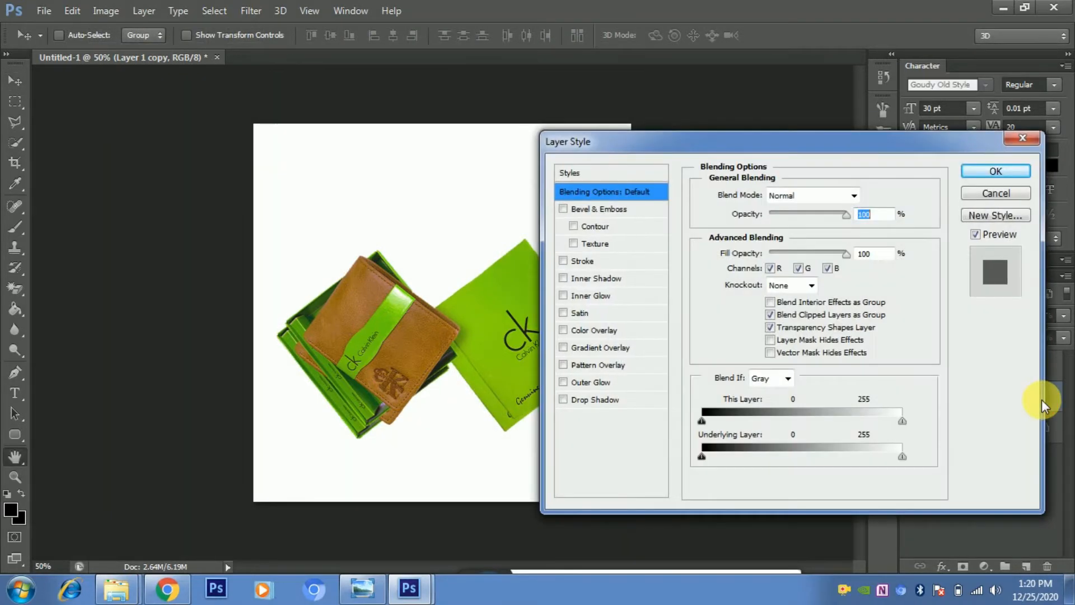
click(568, 330)
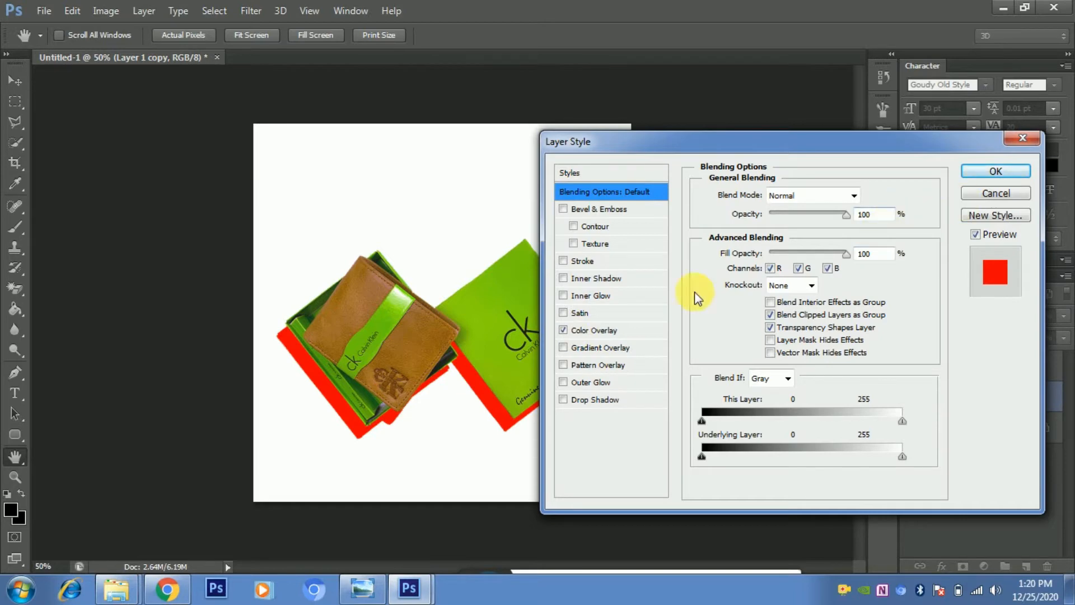
click(576, 330)
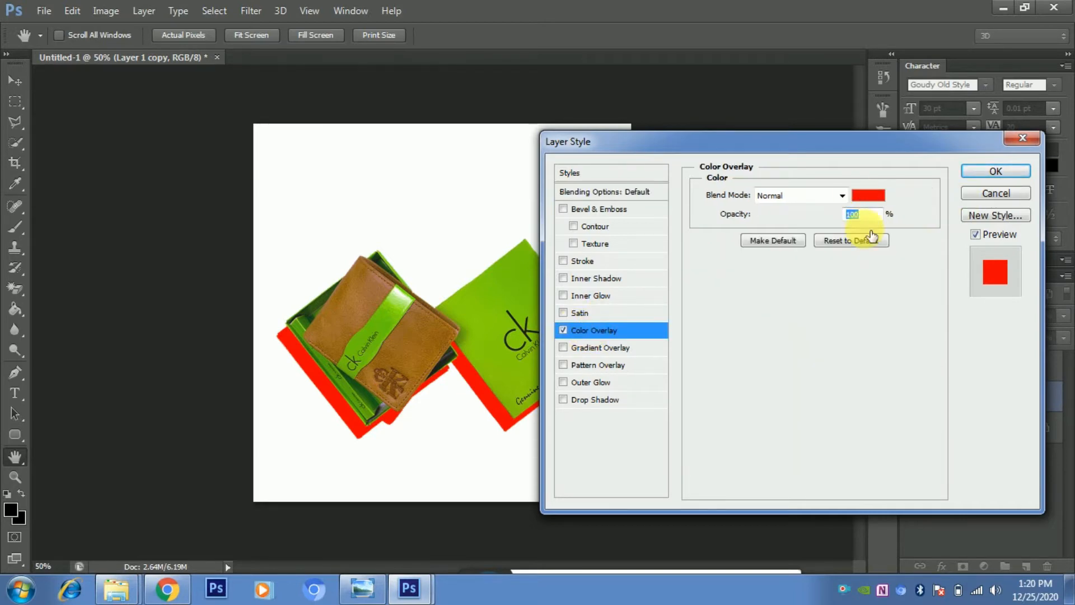
click(869, 195)
drag(721, 351, 654, 421)
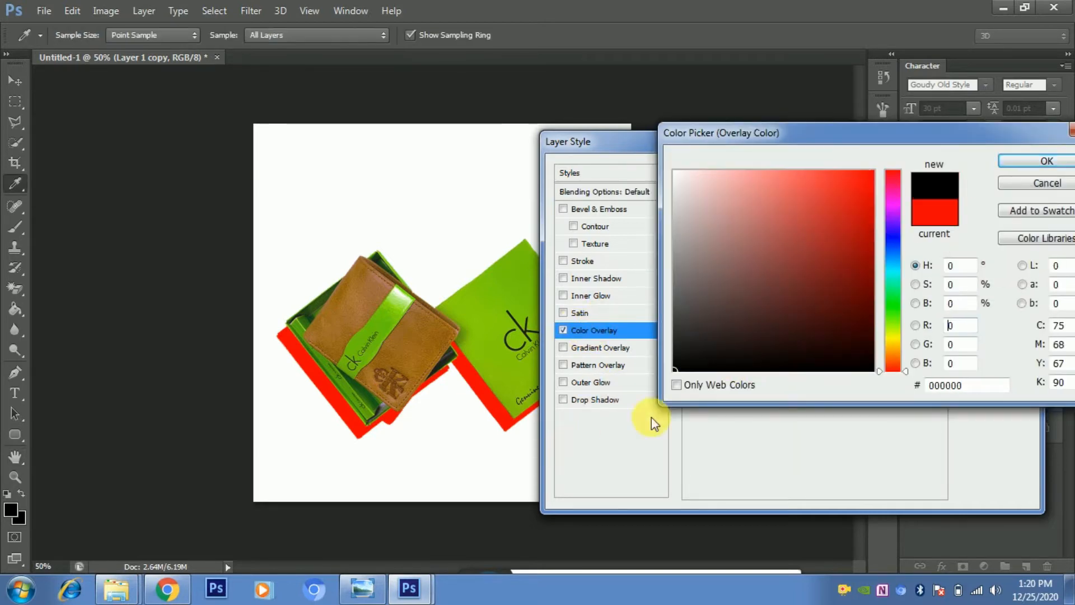
click(1018, 158)
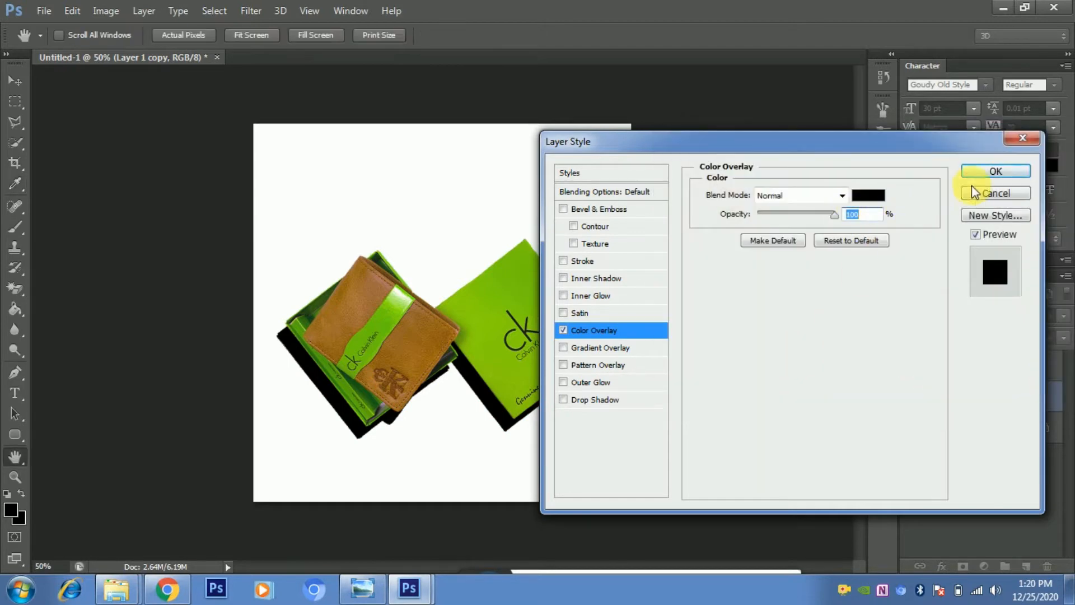
click(983, 171)
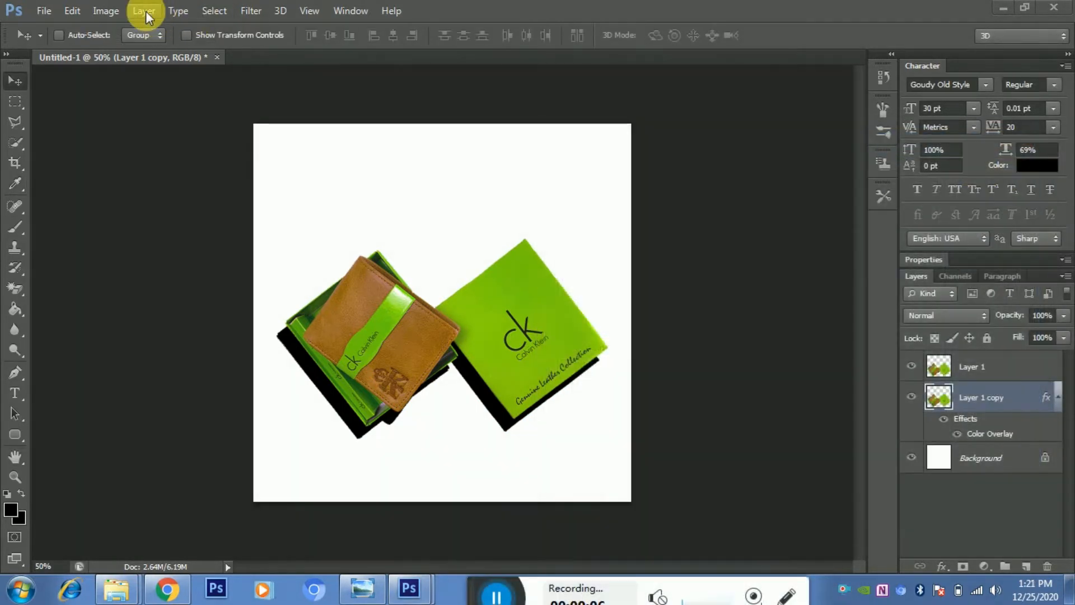
- Apply a Gaussian Blur to the black copy layer to turn it into a soft shadow
click(246, 15)
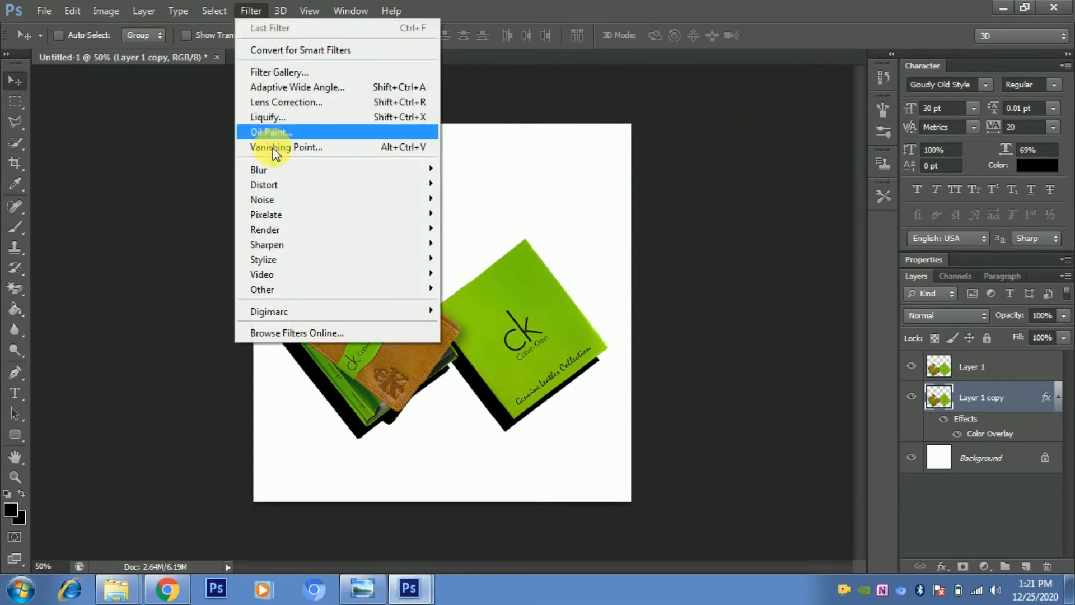
mouse_move(282, 178)
mouse_move(356, 171)
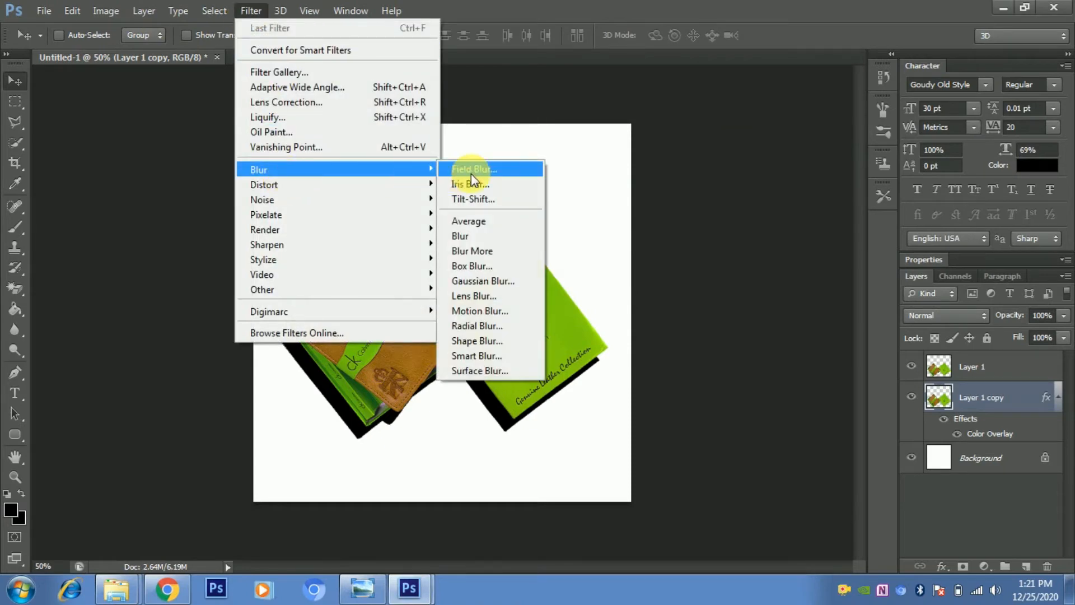
click(495, 281)
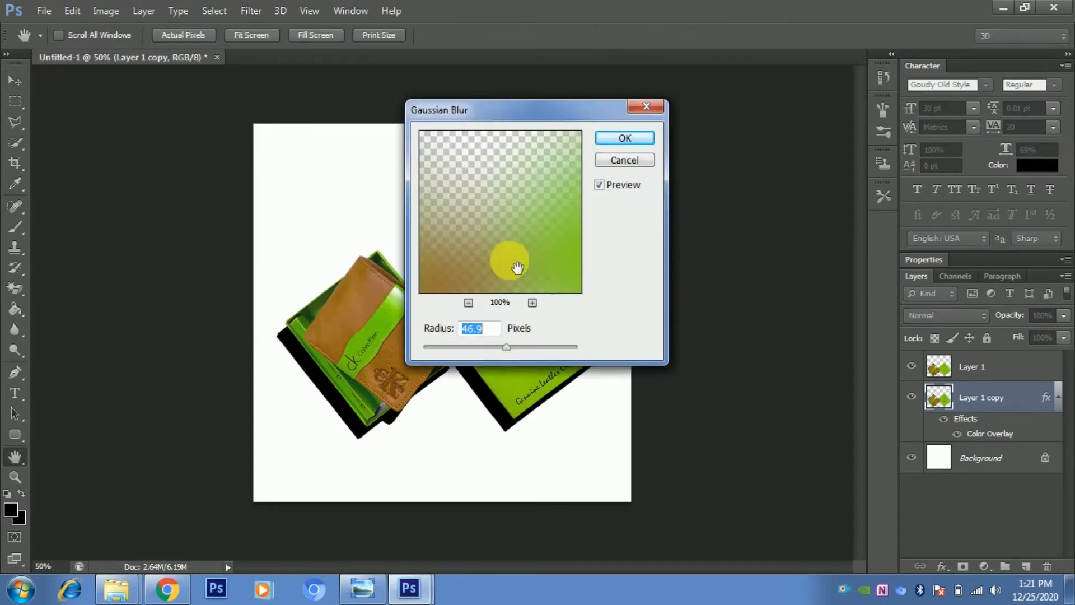
mouse_move(503, 349)
mouse_down()
mouse_move(518, 354)
mouse_move(510, 352)
mouse_up()
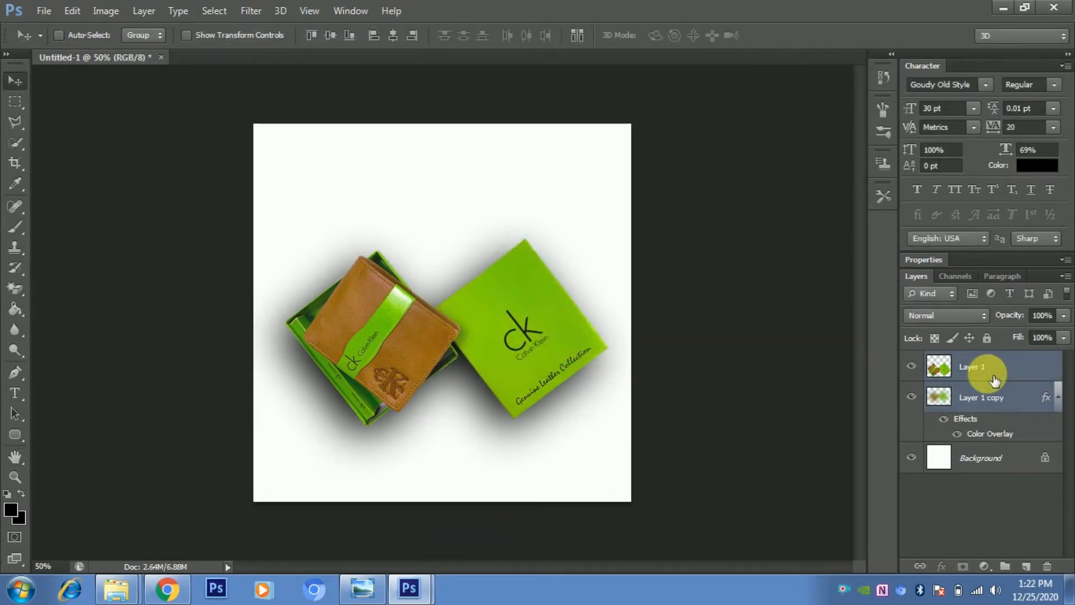
- Group the product and shadow layers, then add a new empty layer beneath the group
key(ctrl+g)
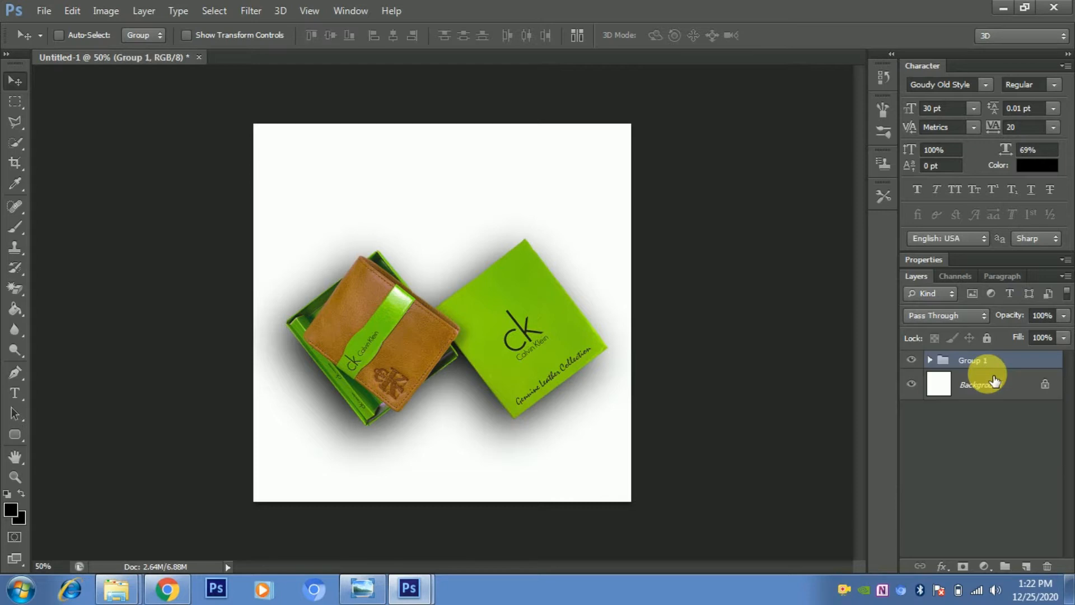
click(1025, 564)
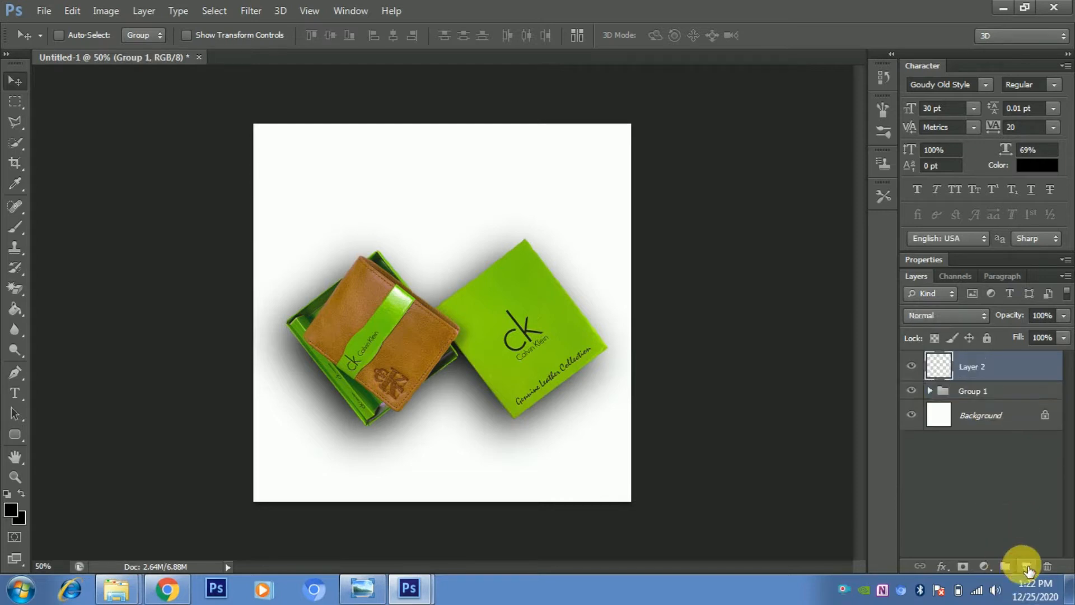
key(Delete)
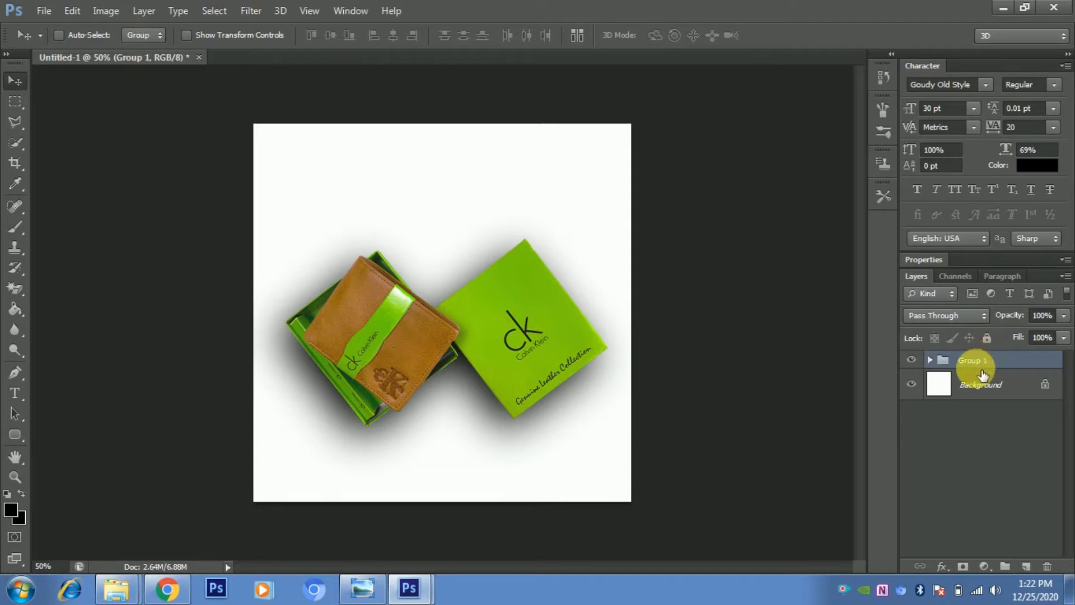
key(ctrl+z)
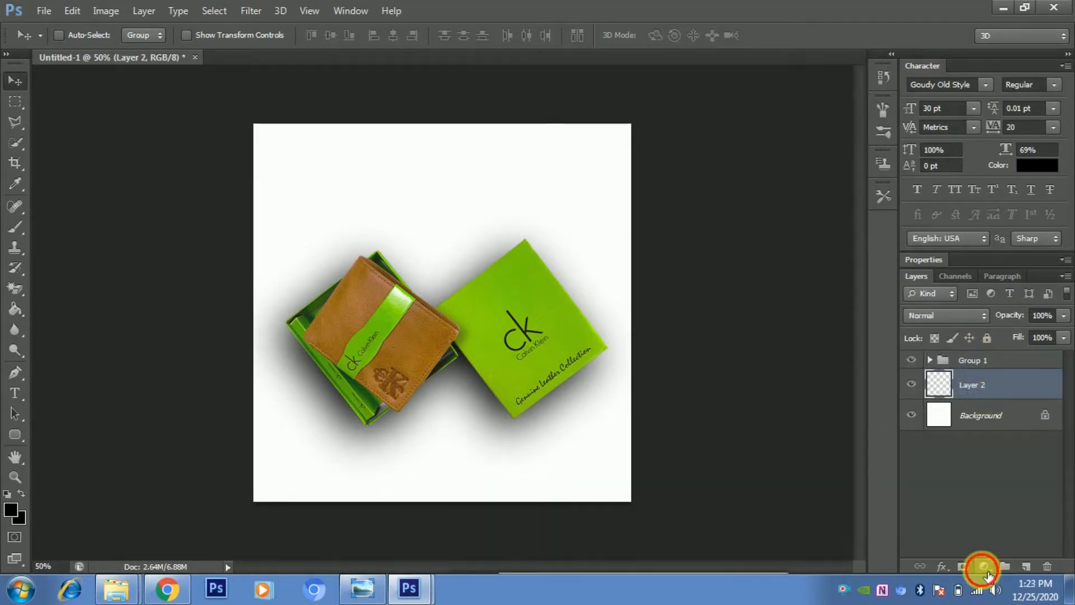
- Add a Solid Color fill layer using the green 8ad10d sampled from the product box
click(983, 566)
click(958, 226)
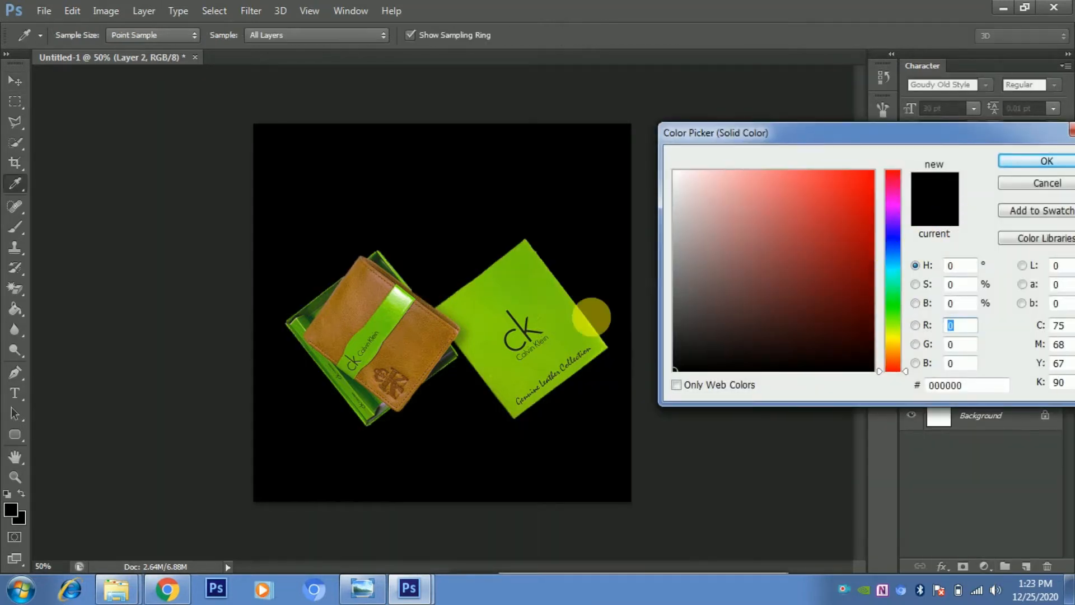
click(484, 330)
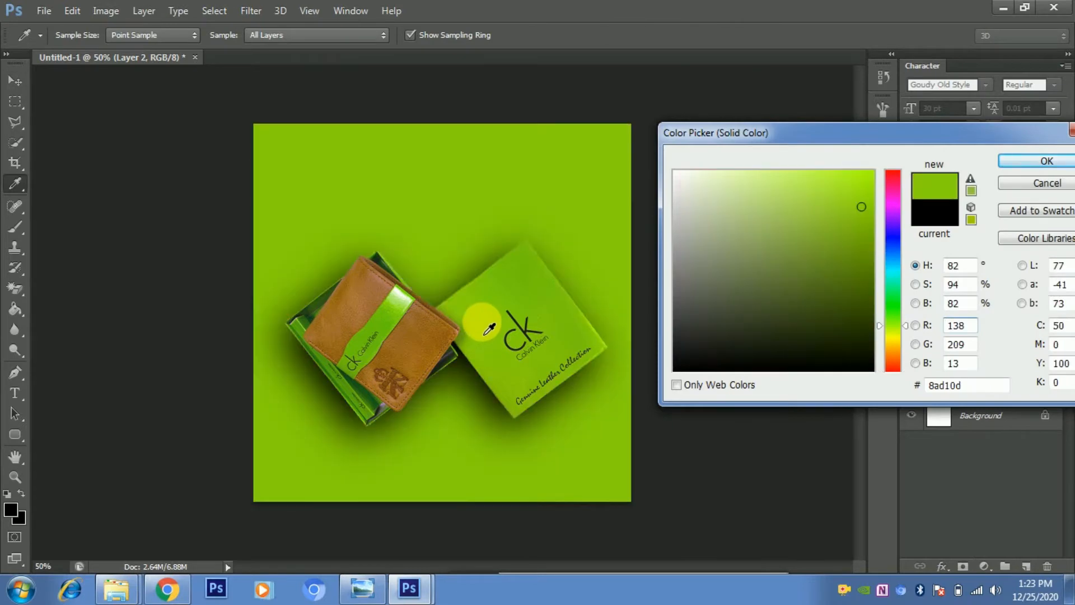
click(1025, 162)
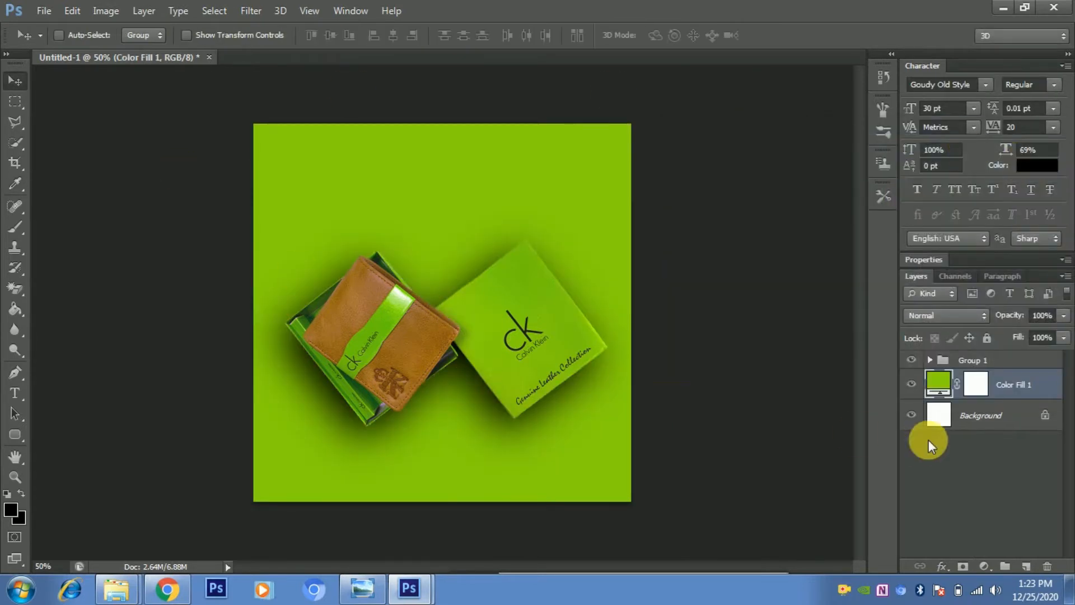
- Move the product and shadow group slightly lower on the canvas with Free Transform
click(972, 359)
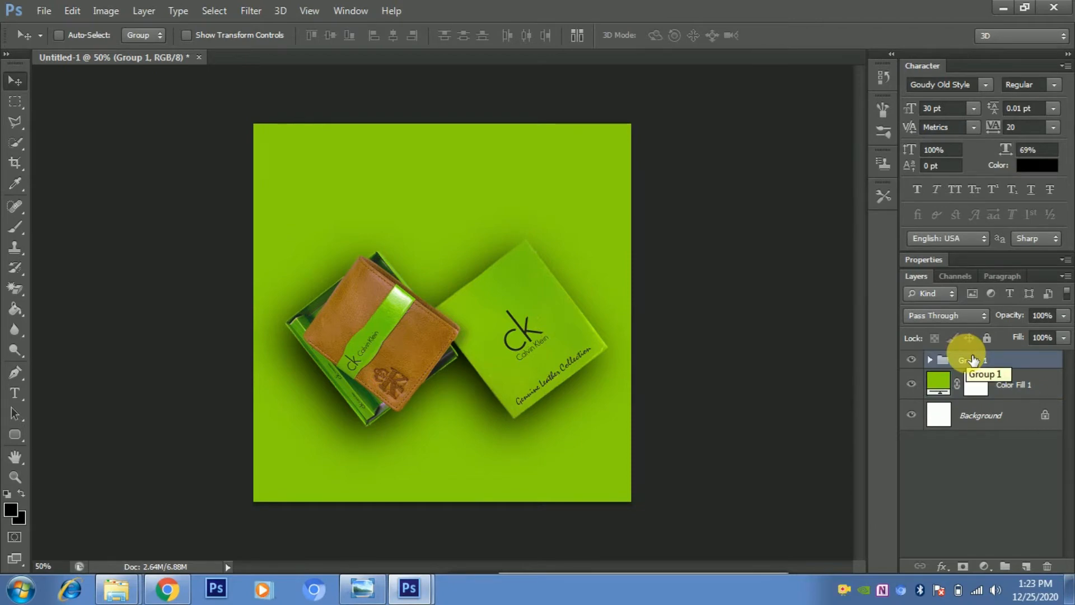
key(ctrl+t)
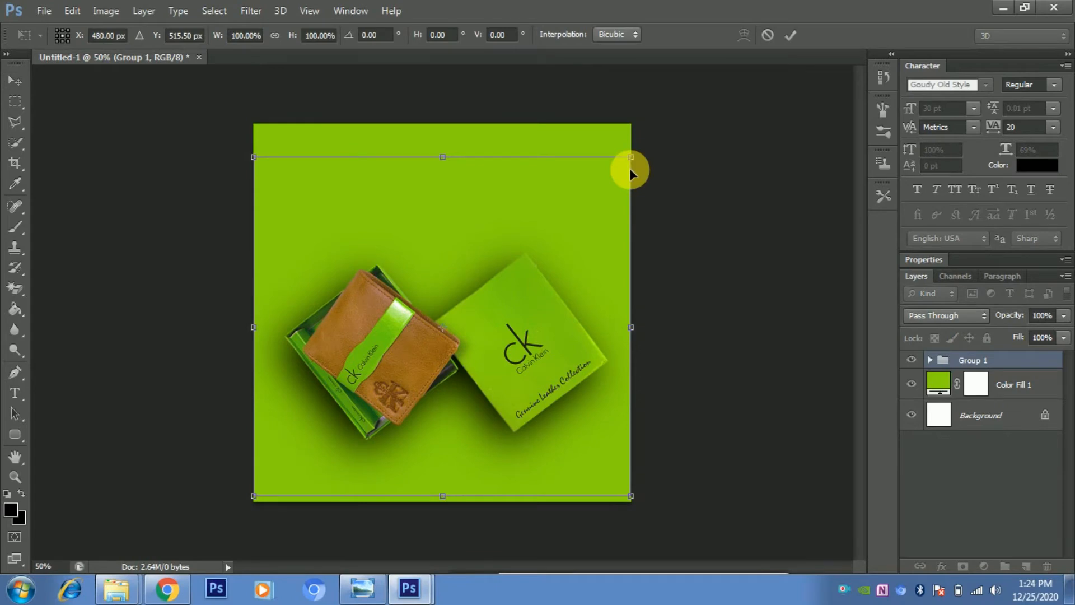
drag(449, 360, 448, 367)
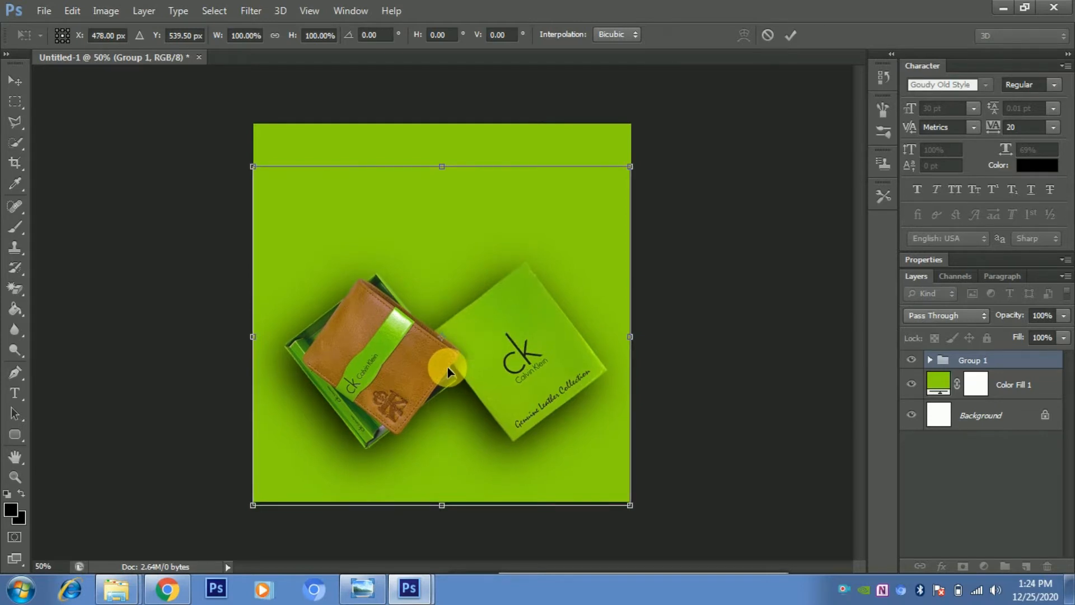
key(Return)
- Type the word because in white Goudy Old Style 30 pt text near the canvas's upper left
key(t)
click(442, 246)
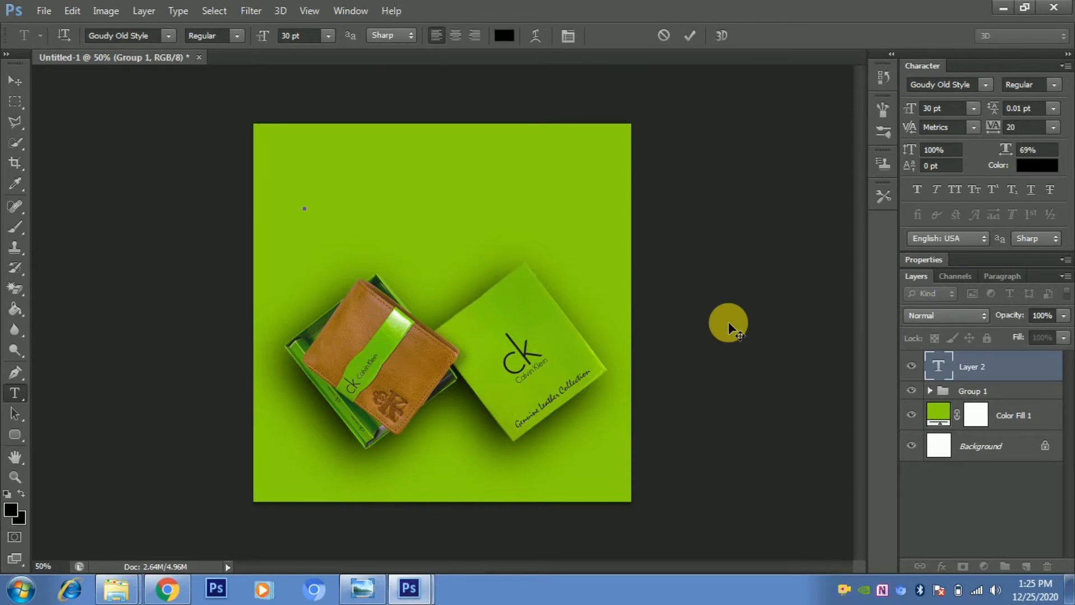
text(be)
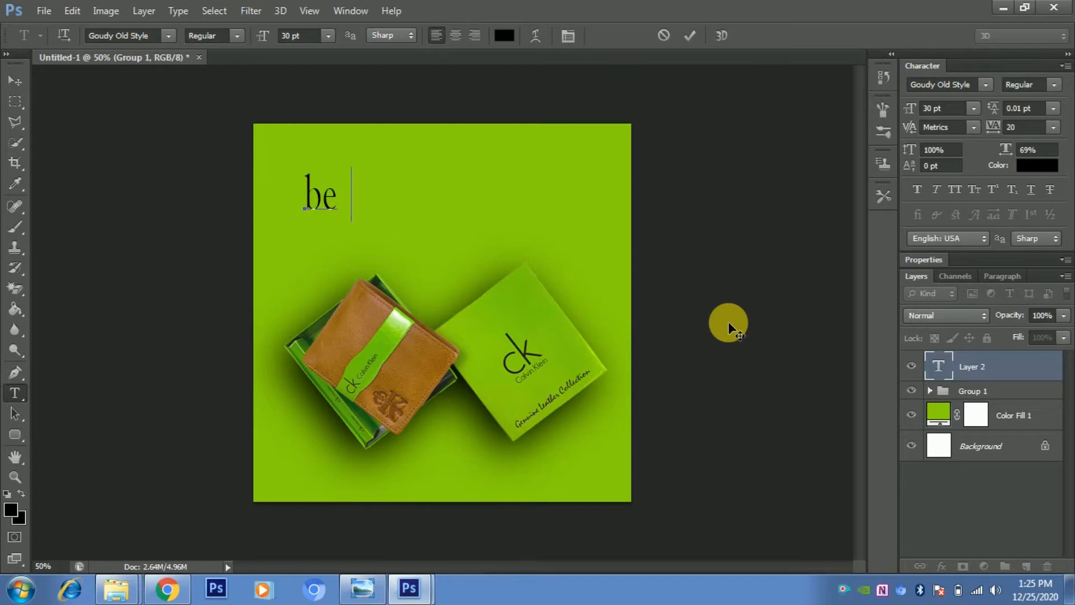
text(caus)
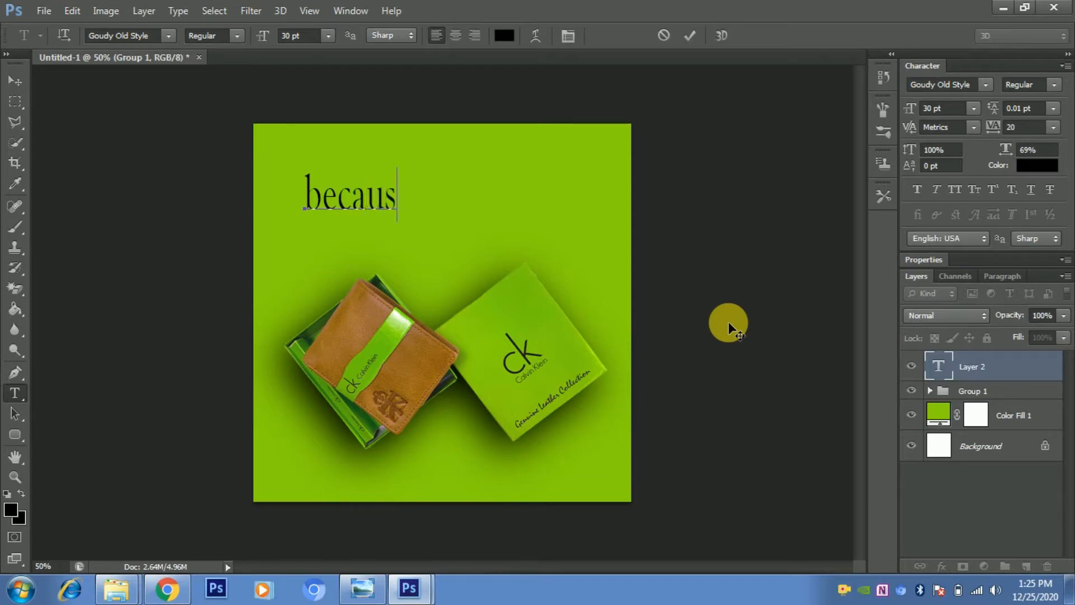
text(e)
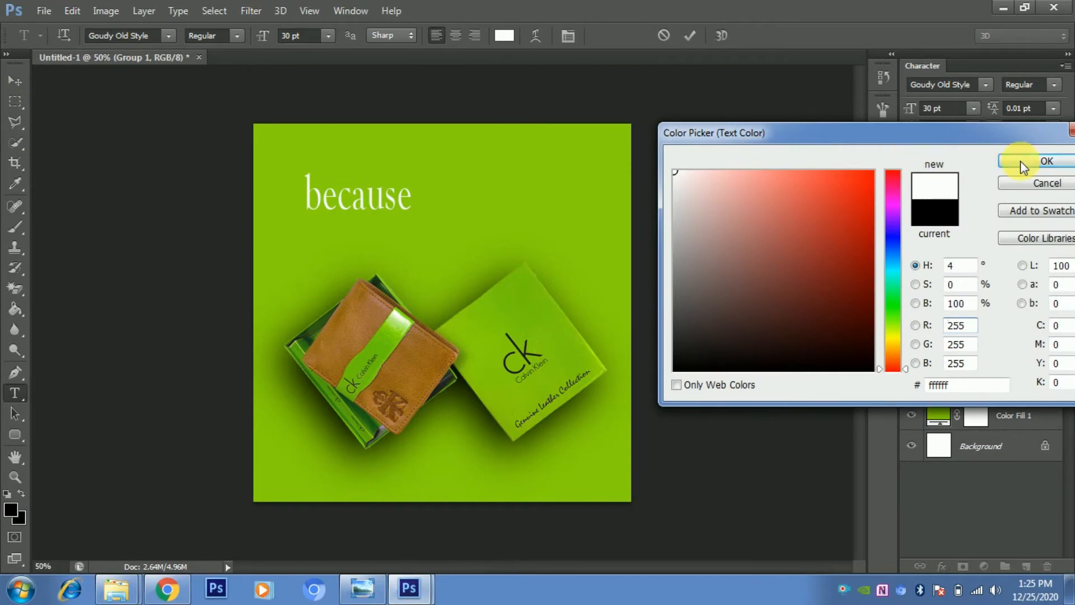
click(1020, 164)
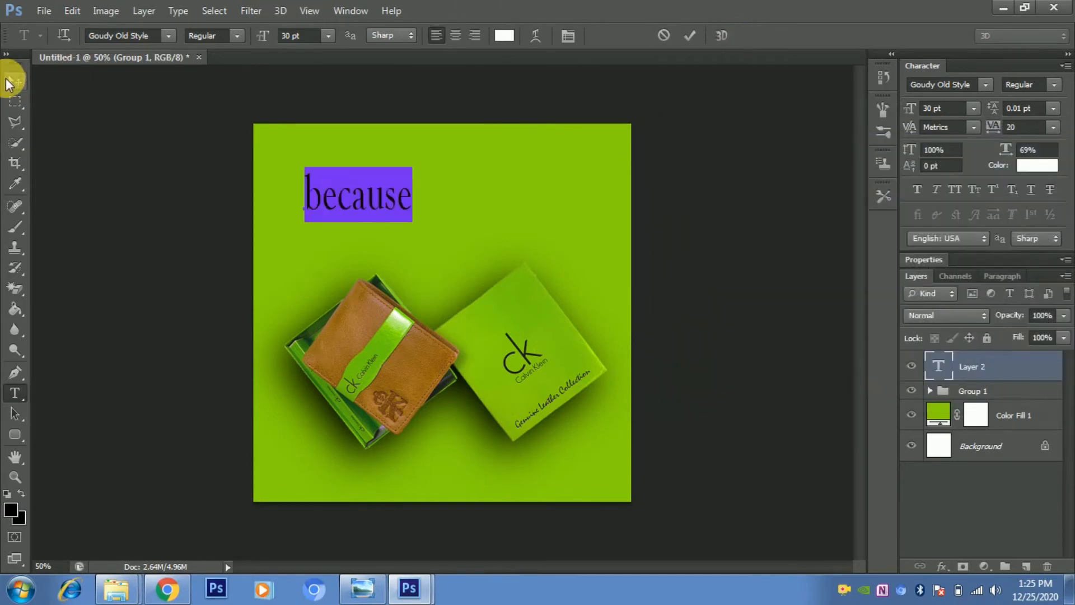
click(16, 81)
click(15, 81)
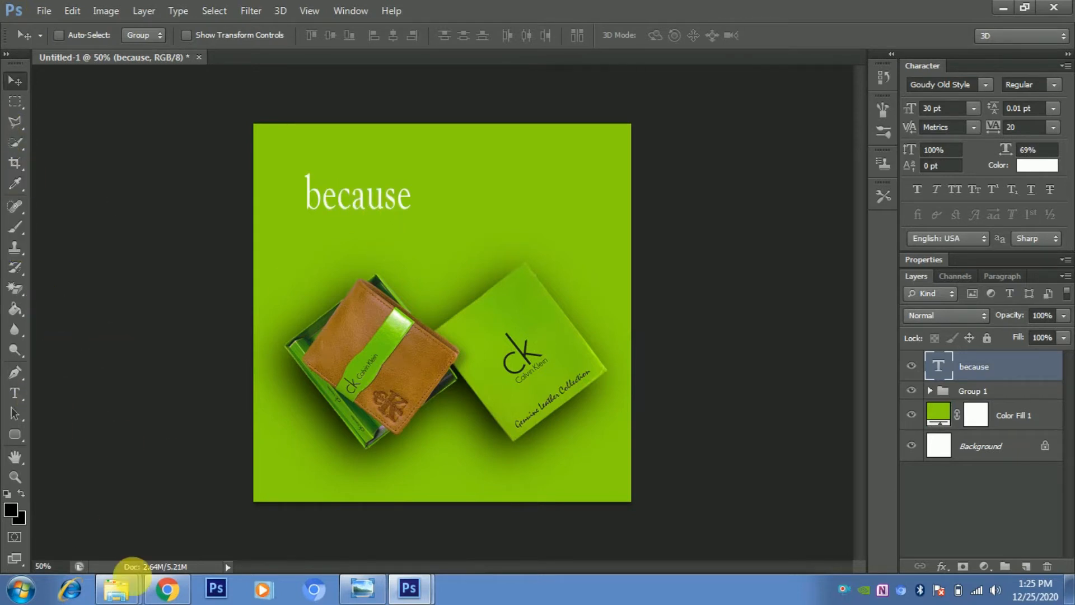
- Duplicate the because text line just below it and change the copy to read you”re
drag(347, 207, 347, 246)
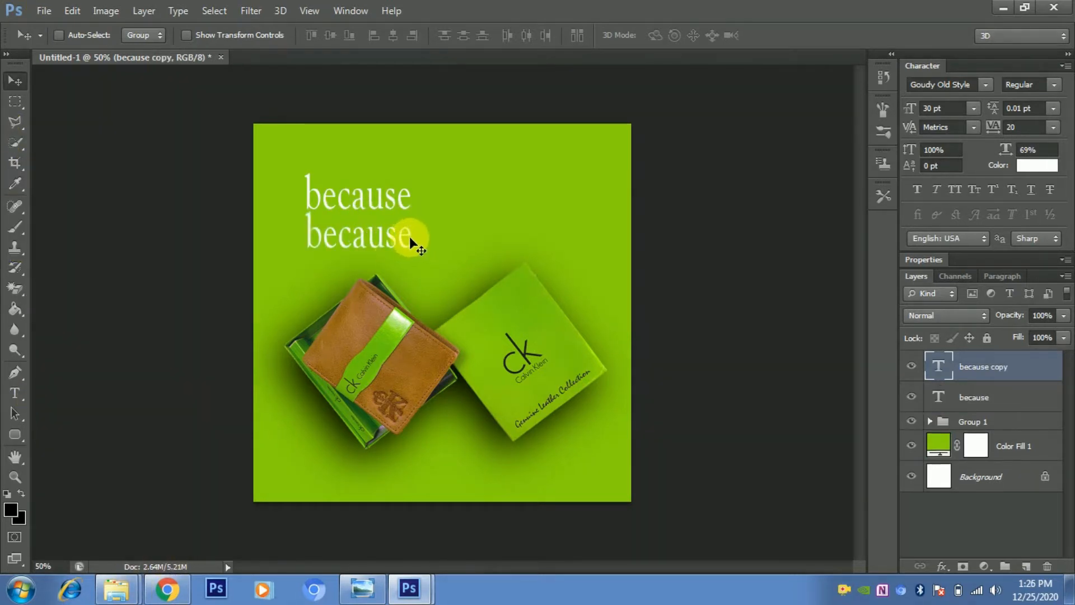
click(27, 387)
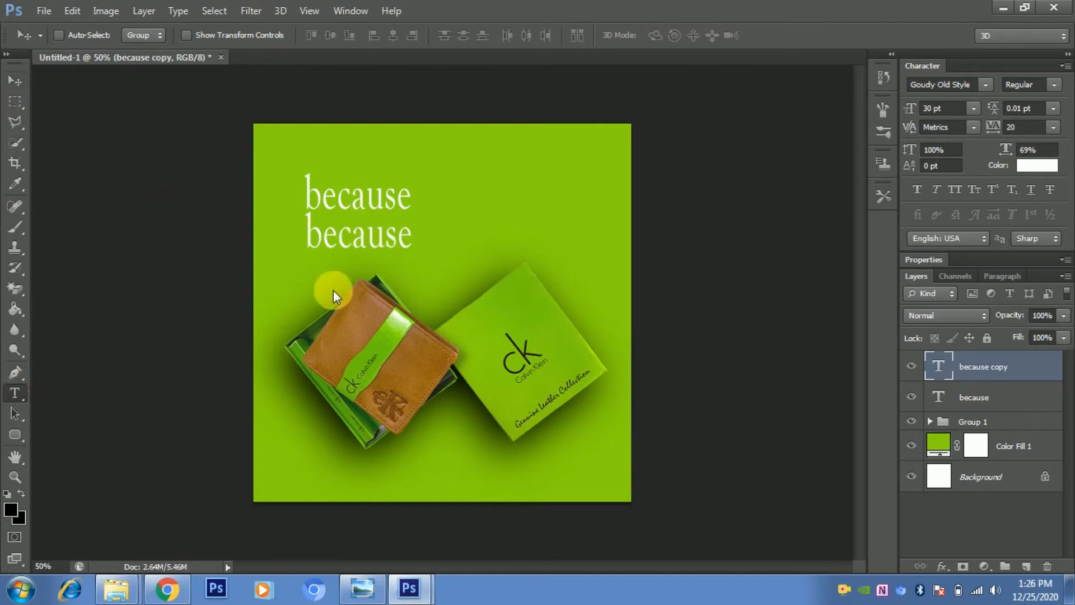
click(404, 234)
key(BackSpace)
key(BackSpace)
key(BackSpace)
key(BackSpace)
key(BackSpace)
key(BackSpace)
key(BackSpace)
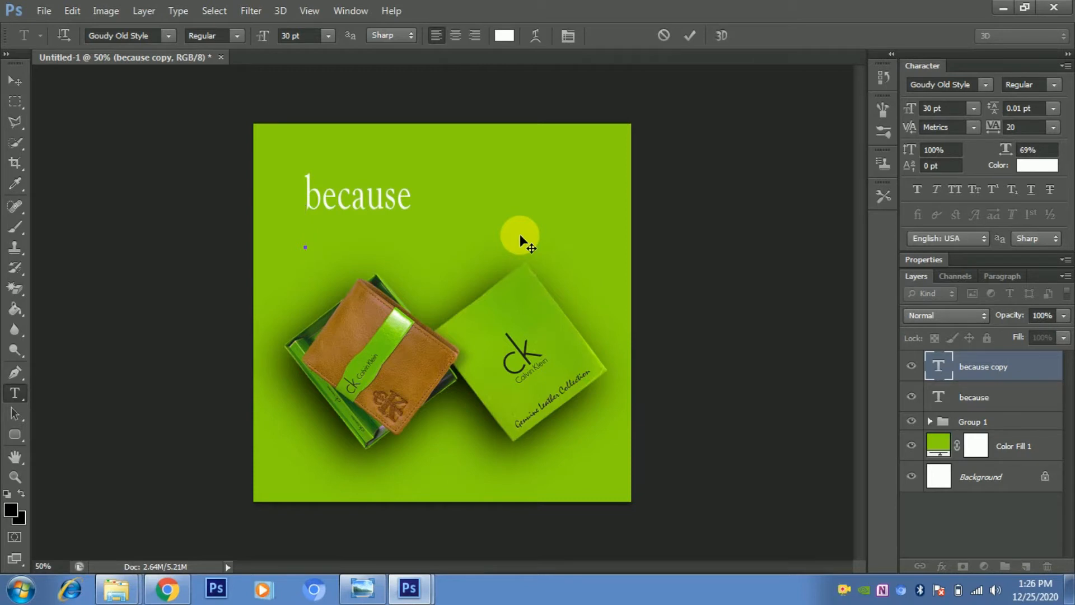
text(you)
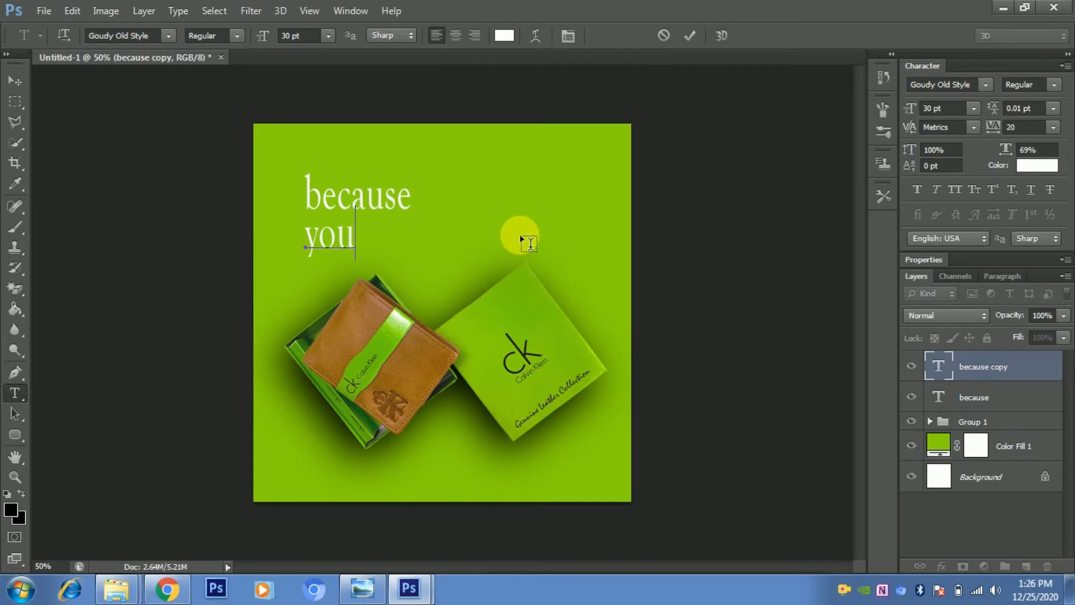
text(” re)
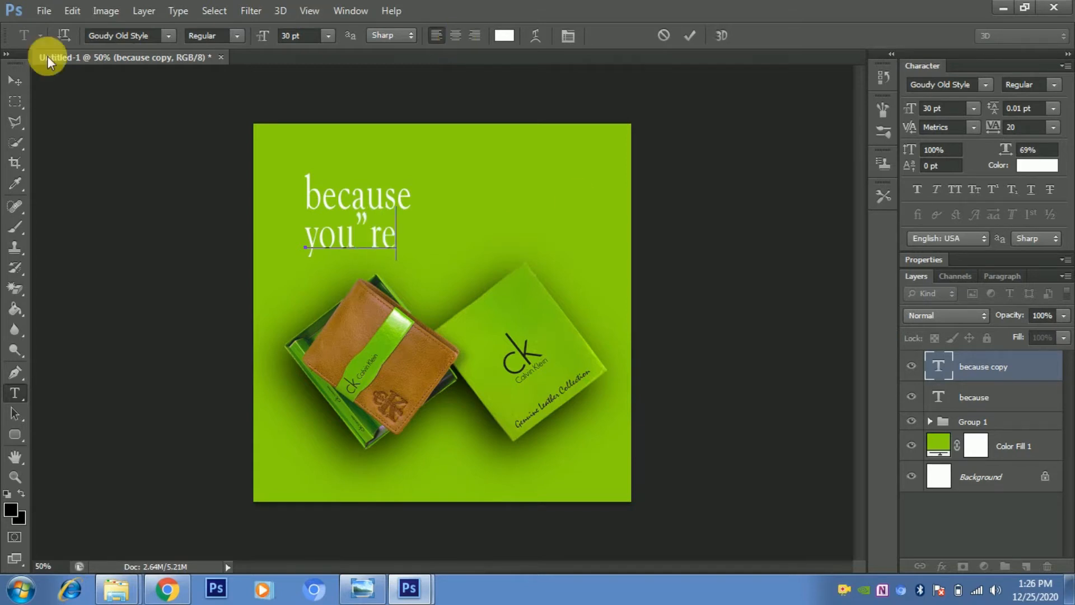
click(25, 79)
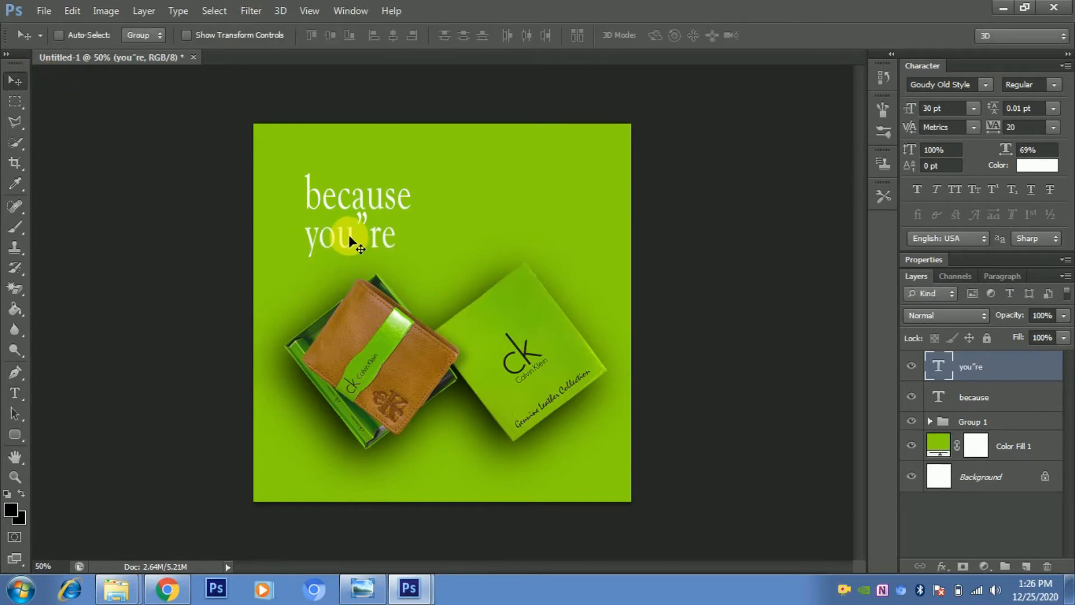
- Duplicate the you”re line just below it and change the copy to read worth
drag(349, 234, 342, 275)
click(15, 393)
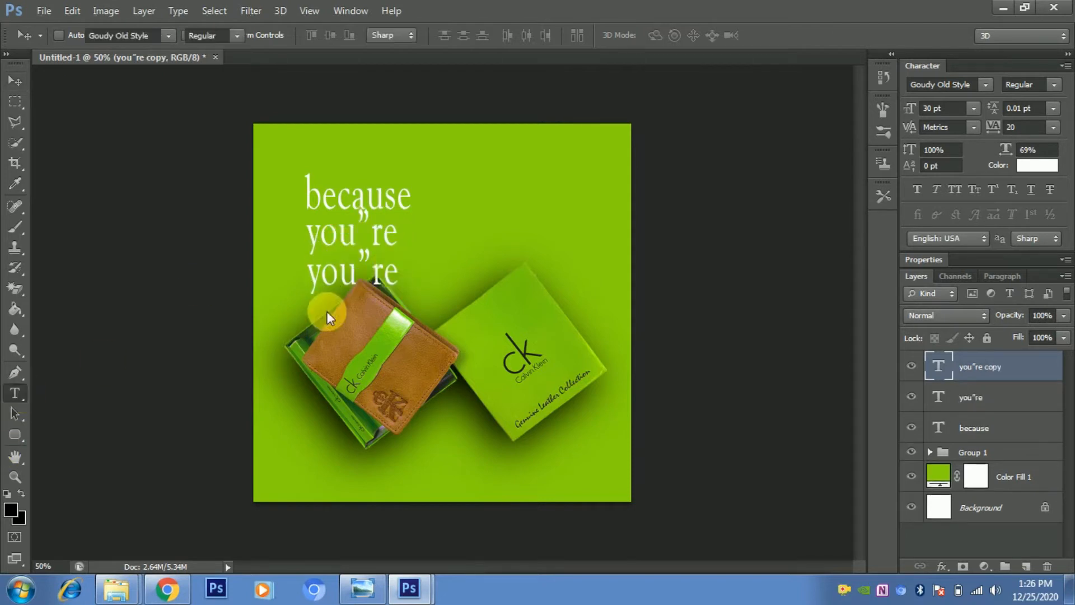
click(395, 272)
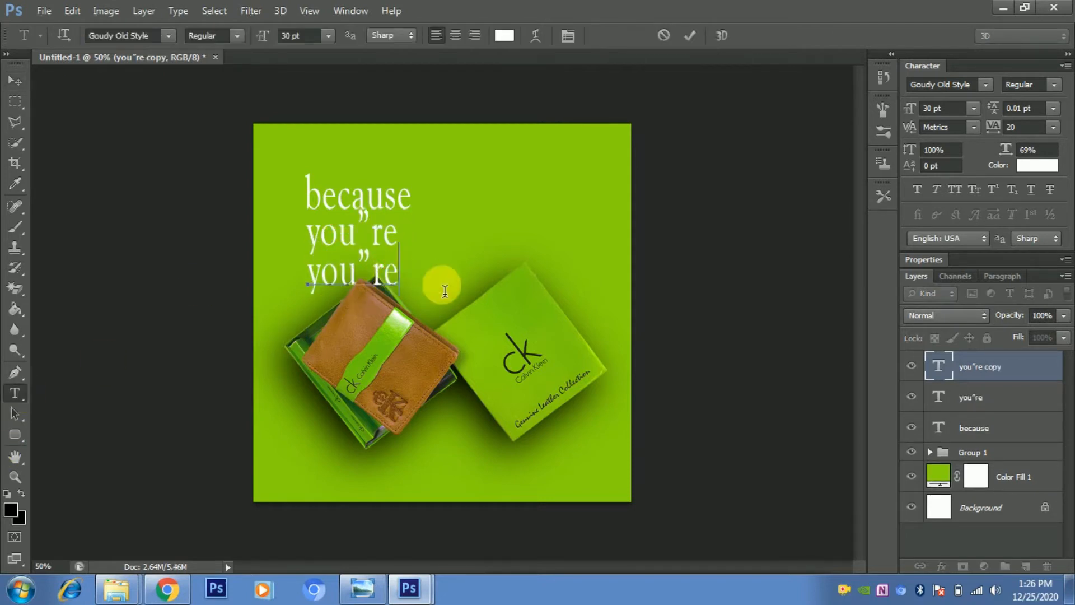
key(BackSpace)
key(BackSpace)
key(BackSpace)
key(BackSpace)
key(BackSpace)
key(BackSpace)
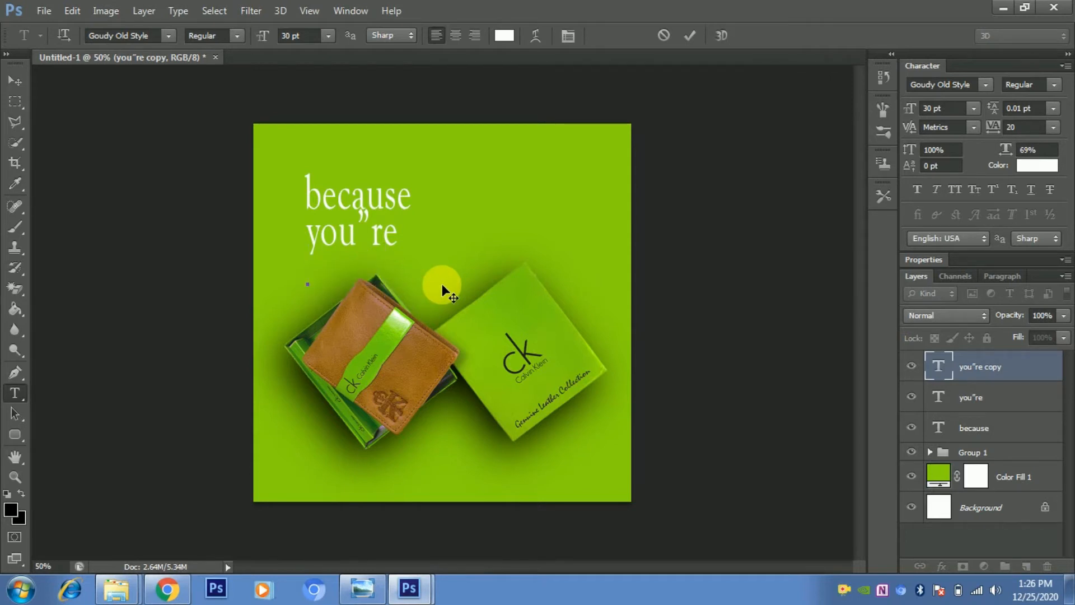
text(wo)
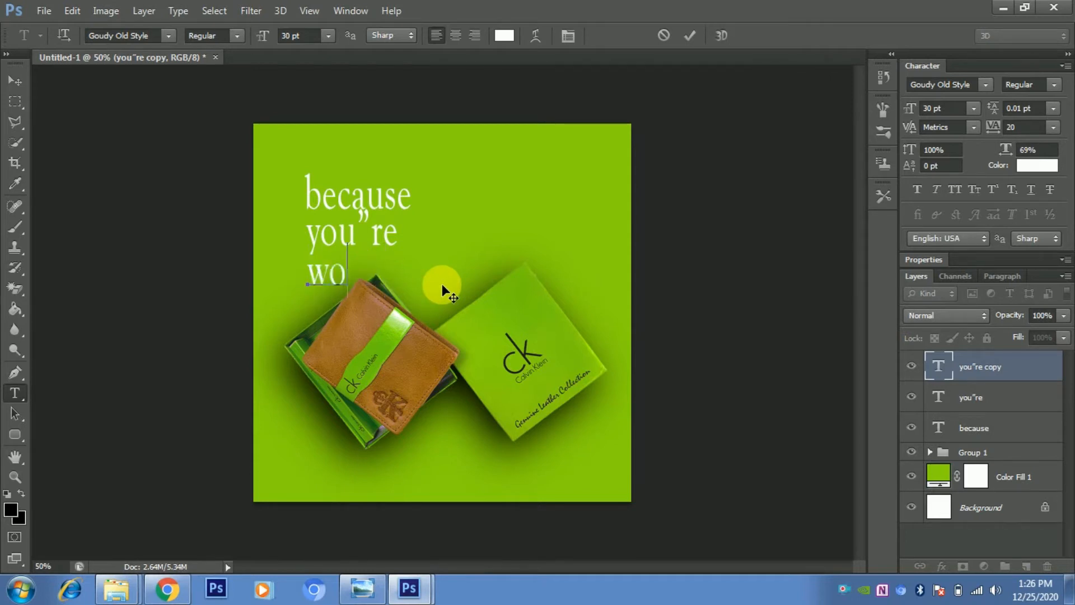
text(rth)
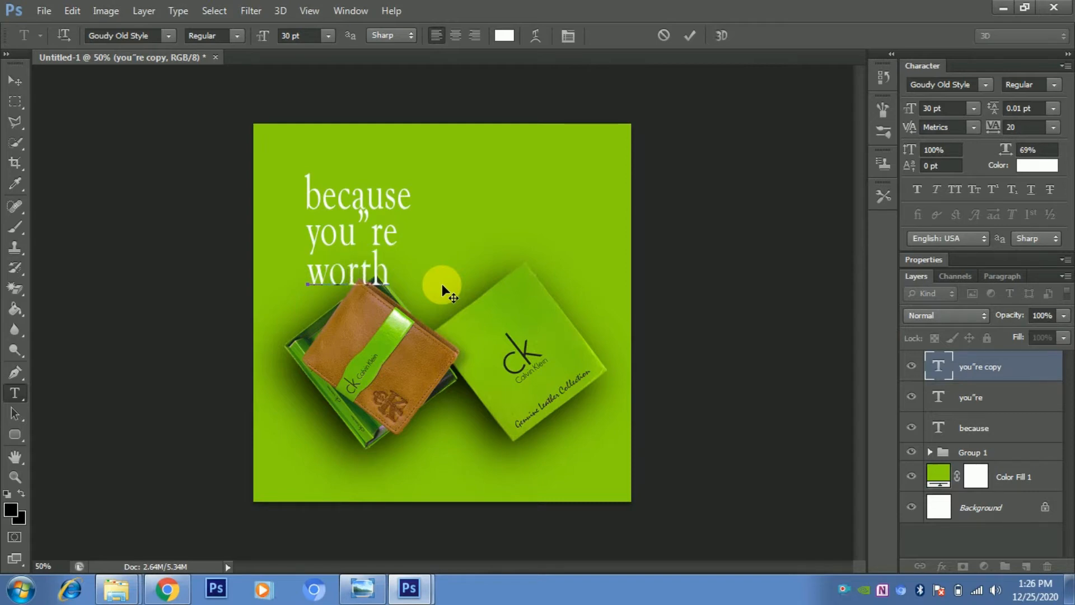
click(18, 84)
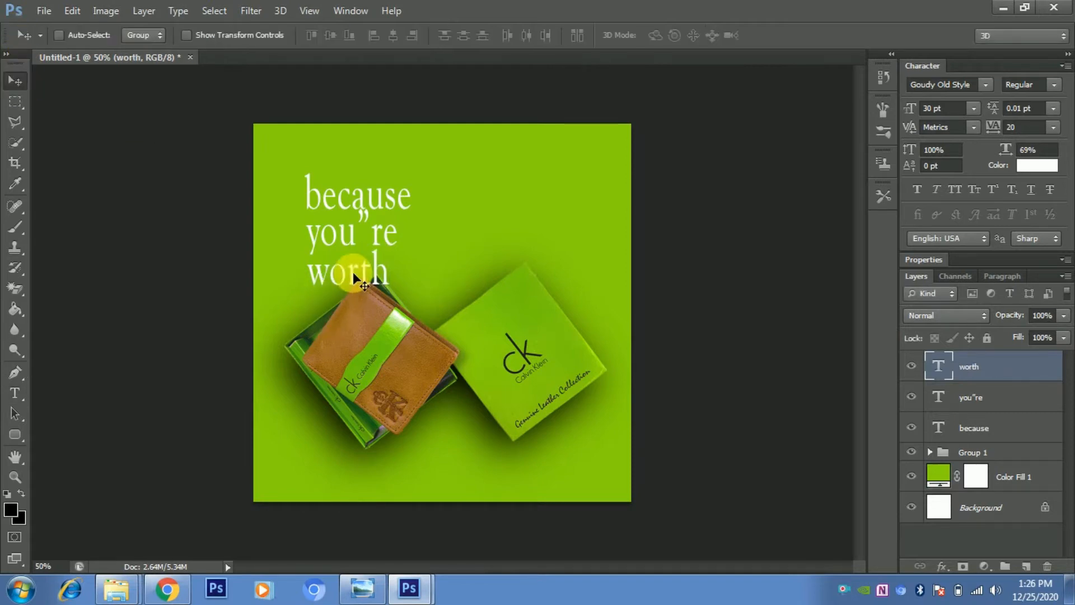
- Duplicate the worth line, place the copy beside it on the same row, and change the copy to it”
drag(353, 272, 358, 311)
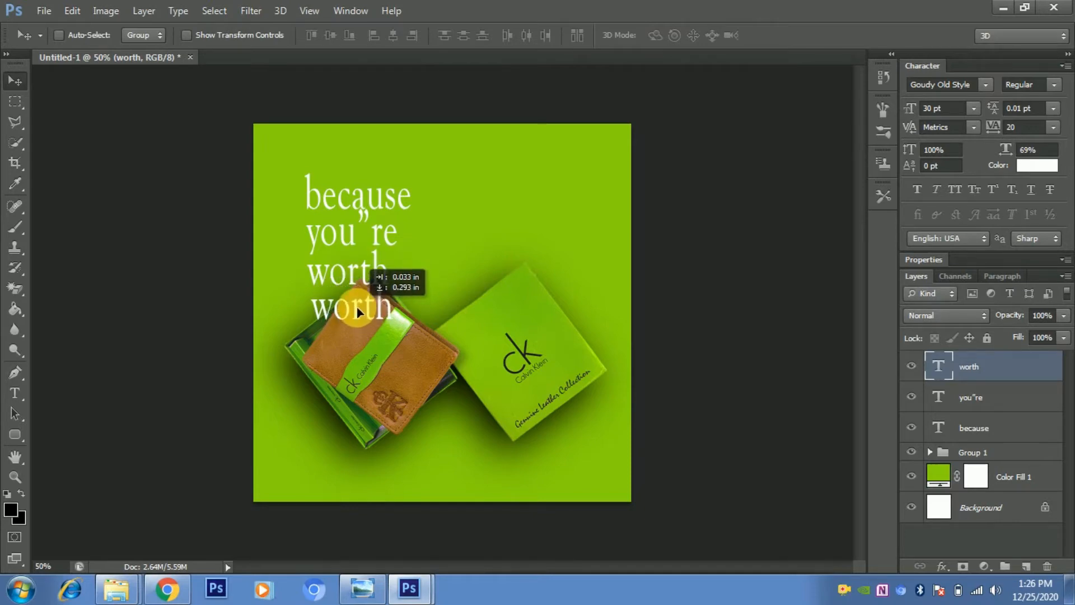
drag(358, 312, 472, 280)
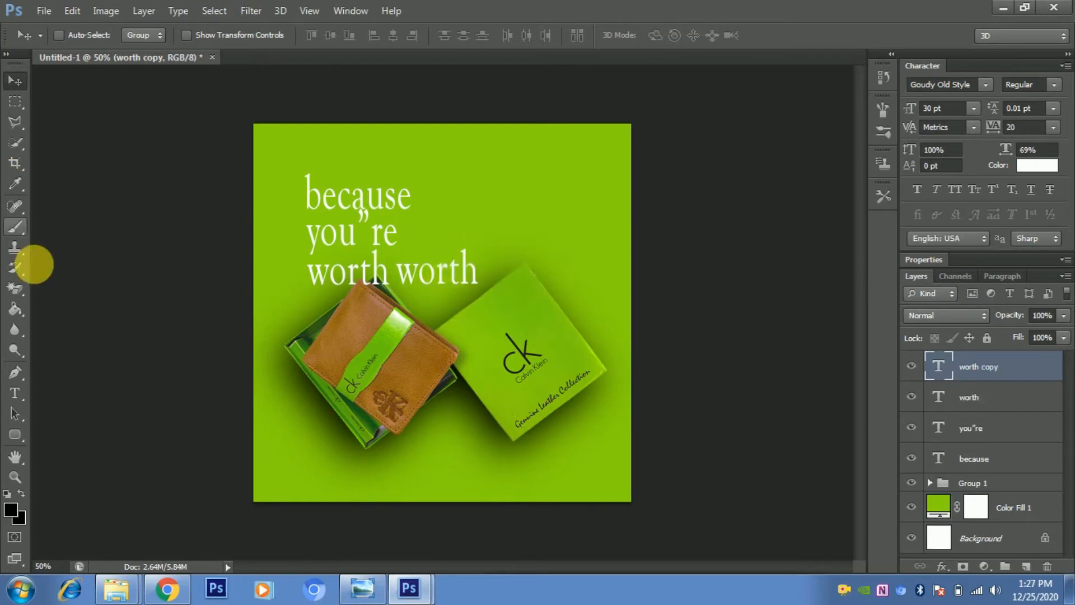
click(478, 278)
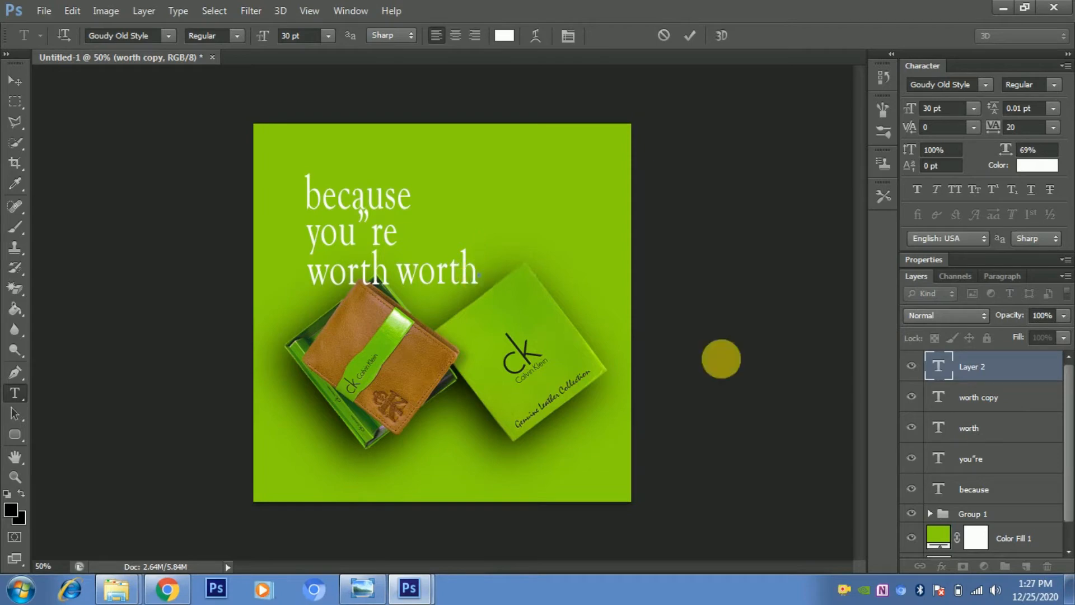
click(911, 366)
click(1016, 410)
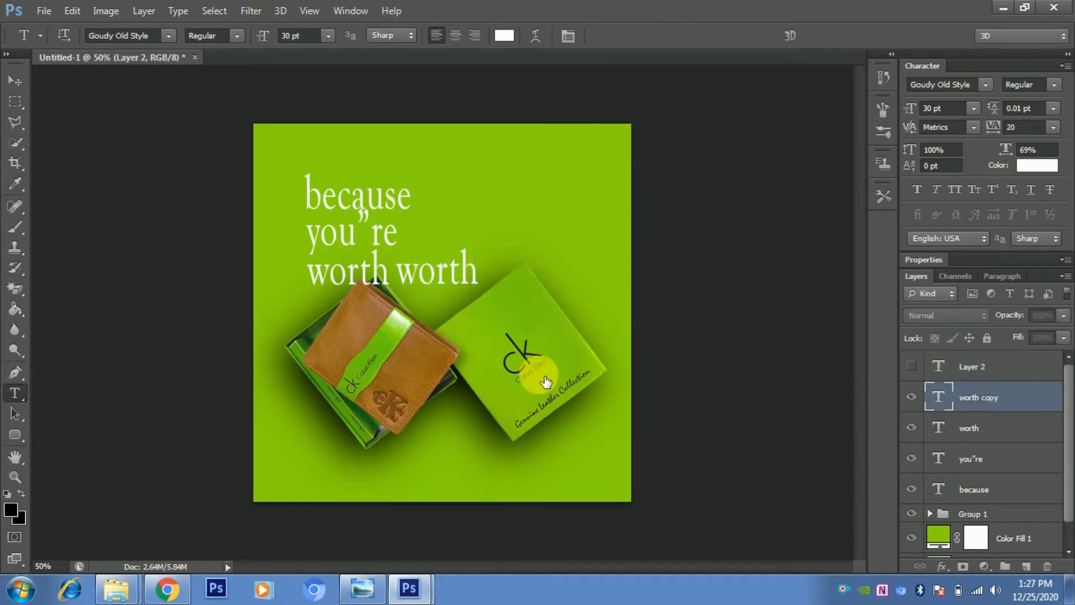
click(477, 269)
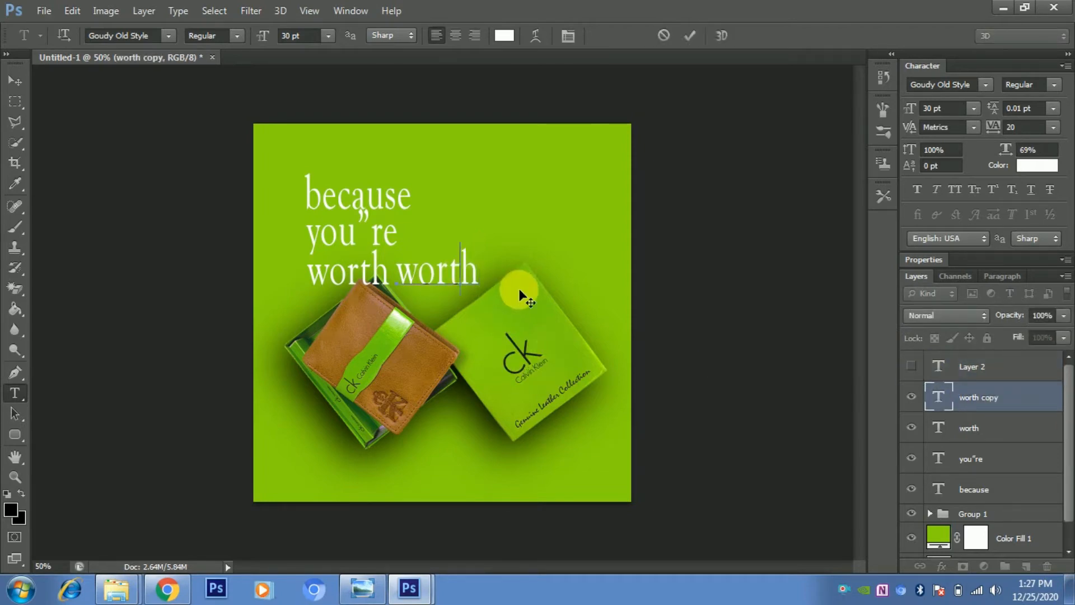
key(BackSpace)
key(BackSpace)
key(BackSpace)
key(BackSpace)
key(BackSpace)
key(BackSpace)
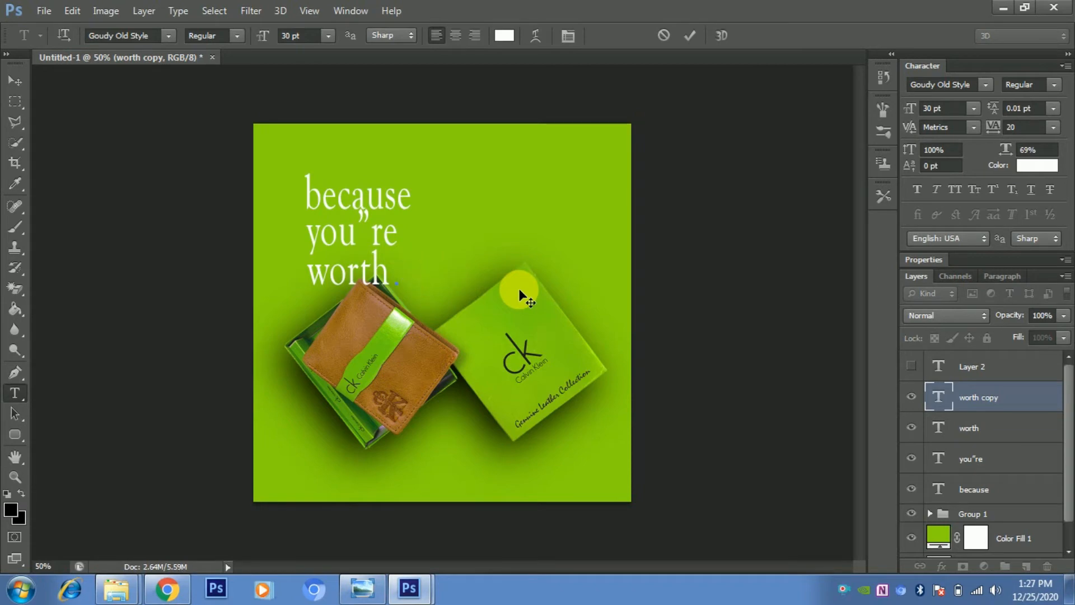
text(it”)
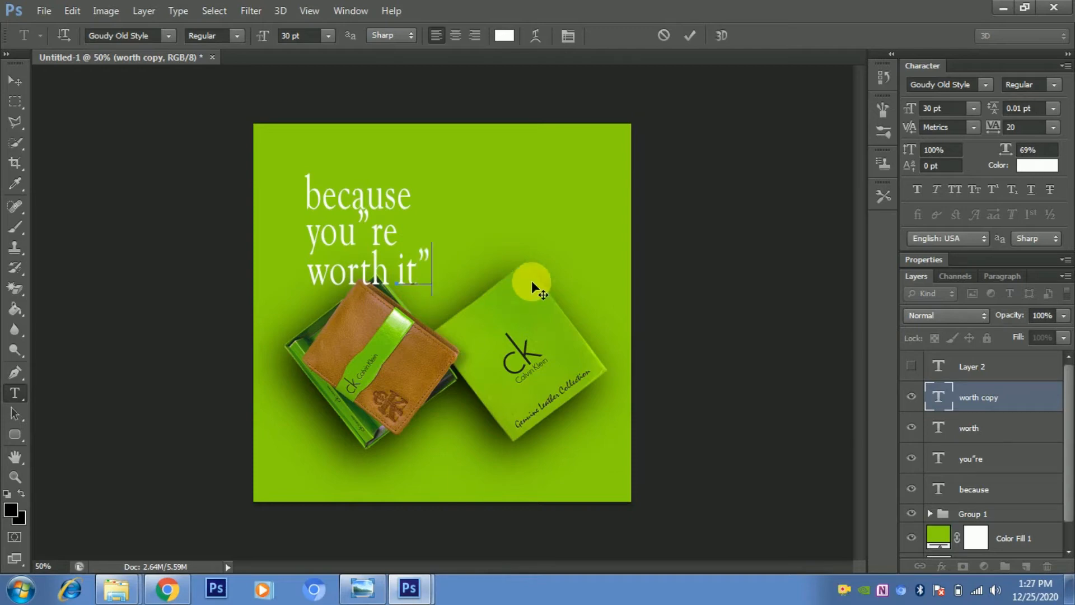
- Add an opening quotation mark “ before the word because
click(985, 490)
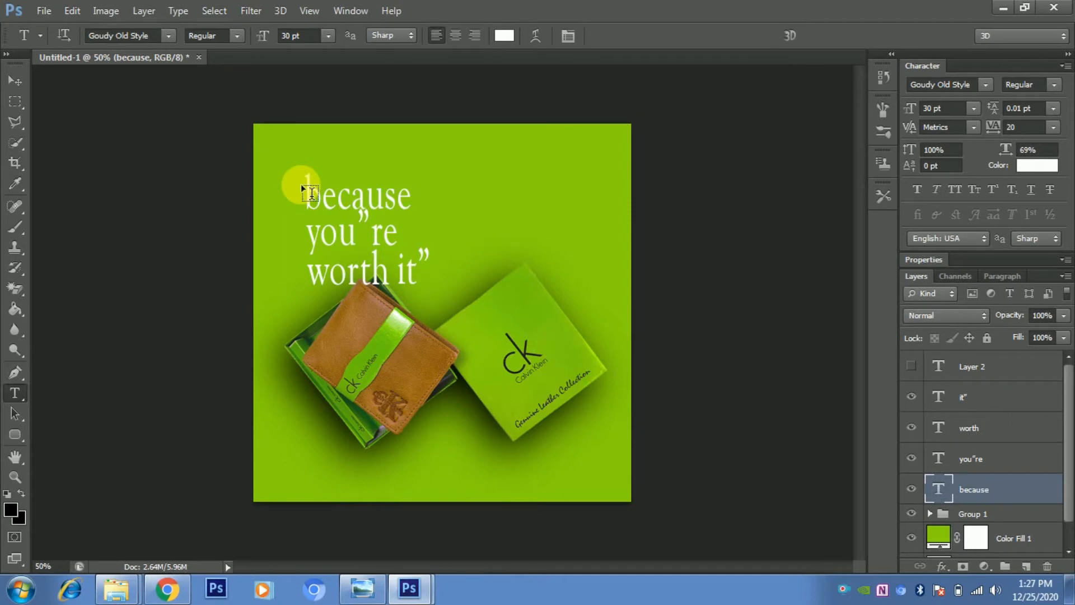
click(371, 196)
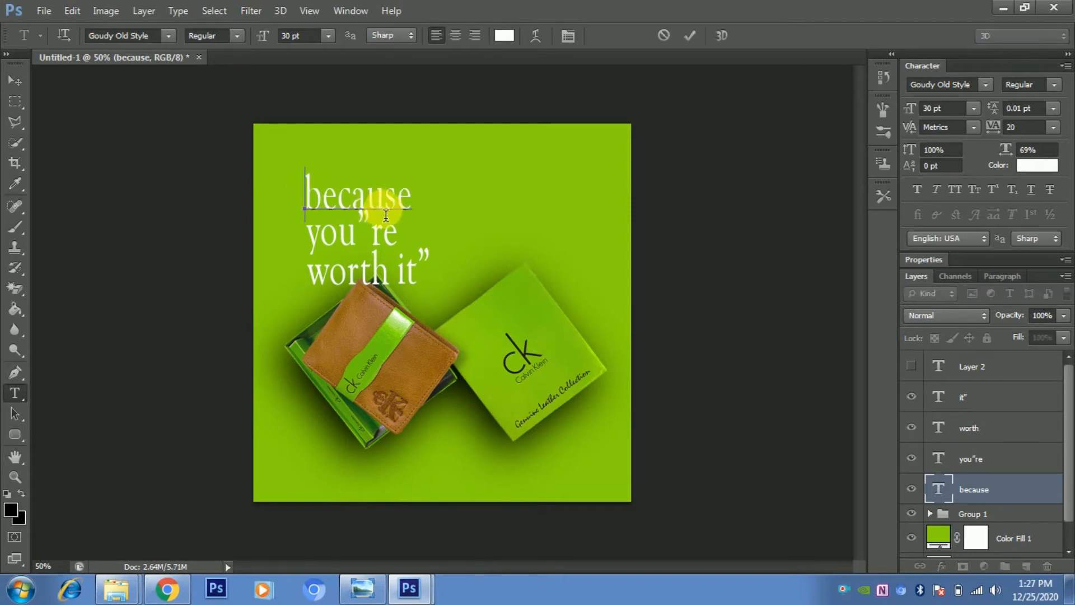
text(“)
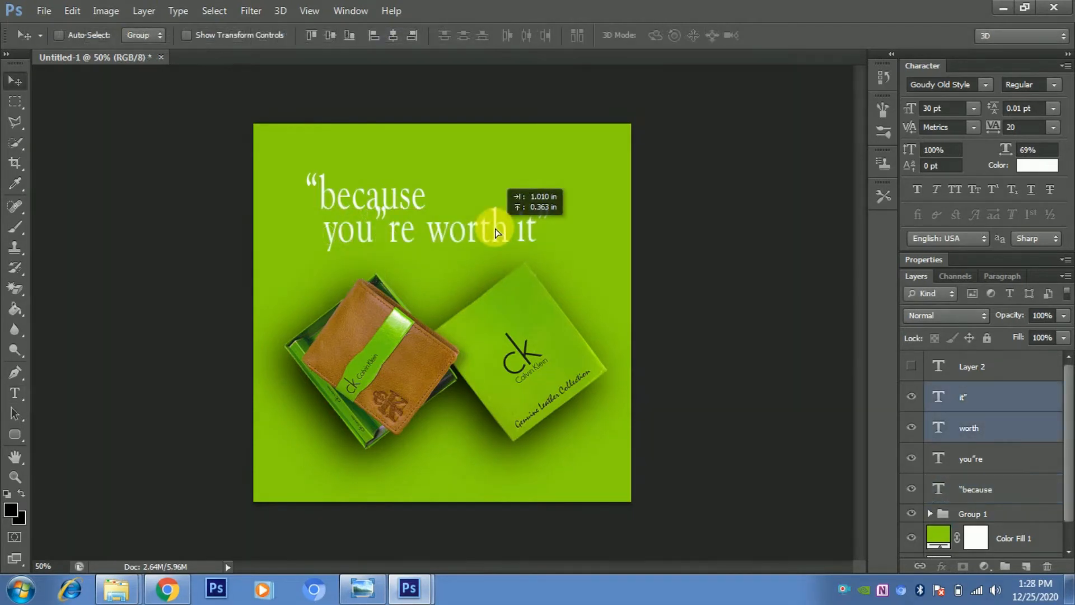
- Arrange the text into two rows, because above you”re worth it”, and move all four text layers slightly up and left
drag(493, 229, 492, 232)
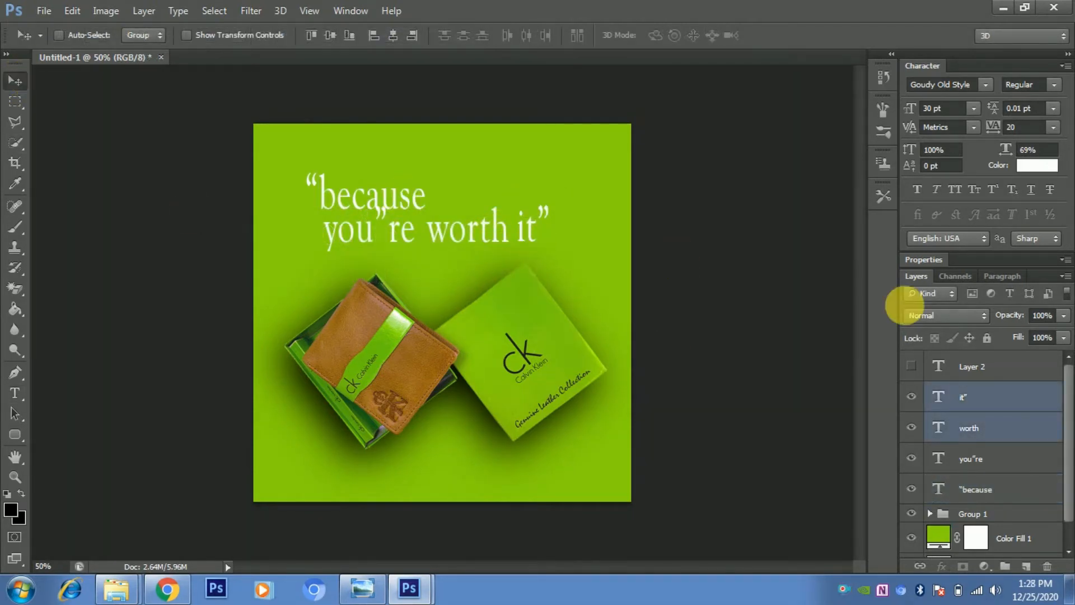
shift+click(988, 462)
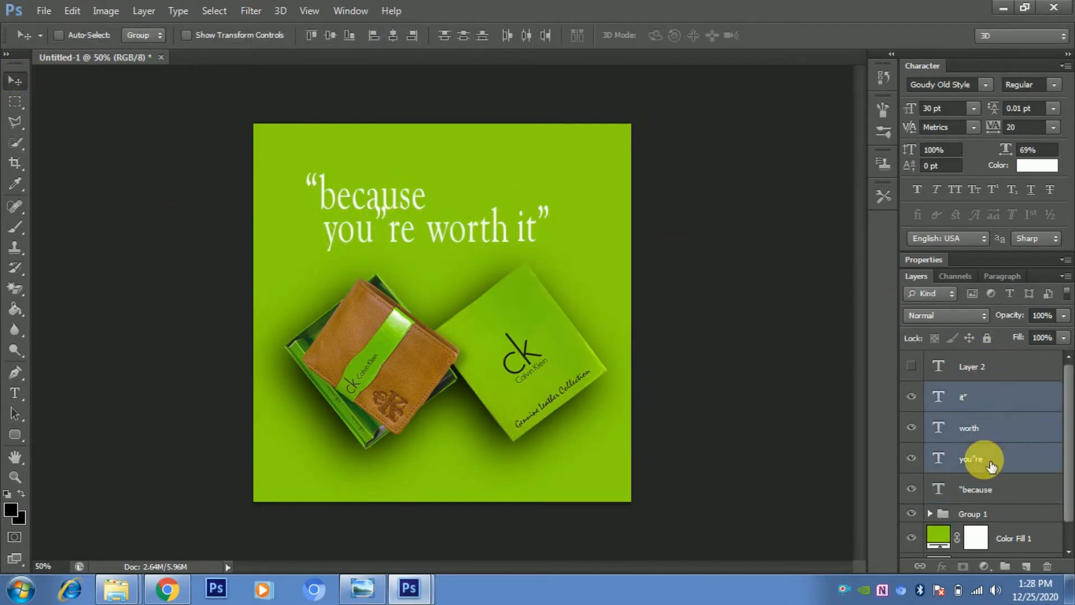
shift+click(990, 494)
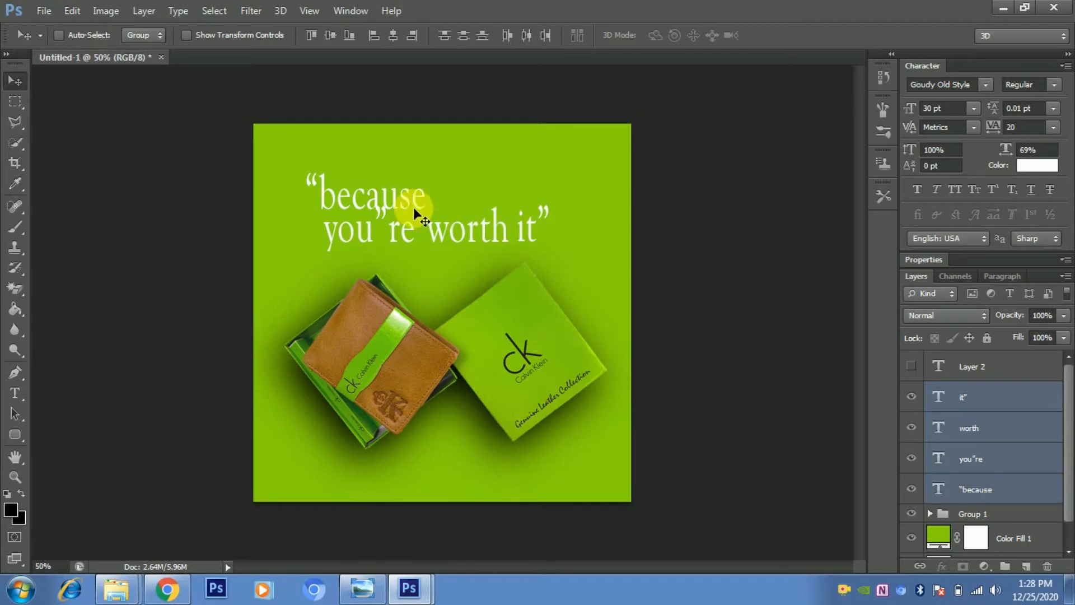
drag(414, 207, 391, 220)
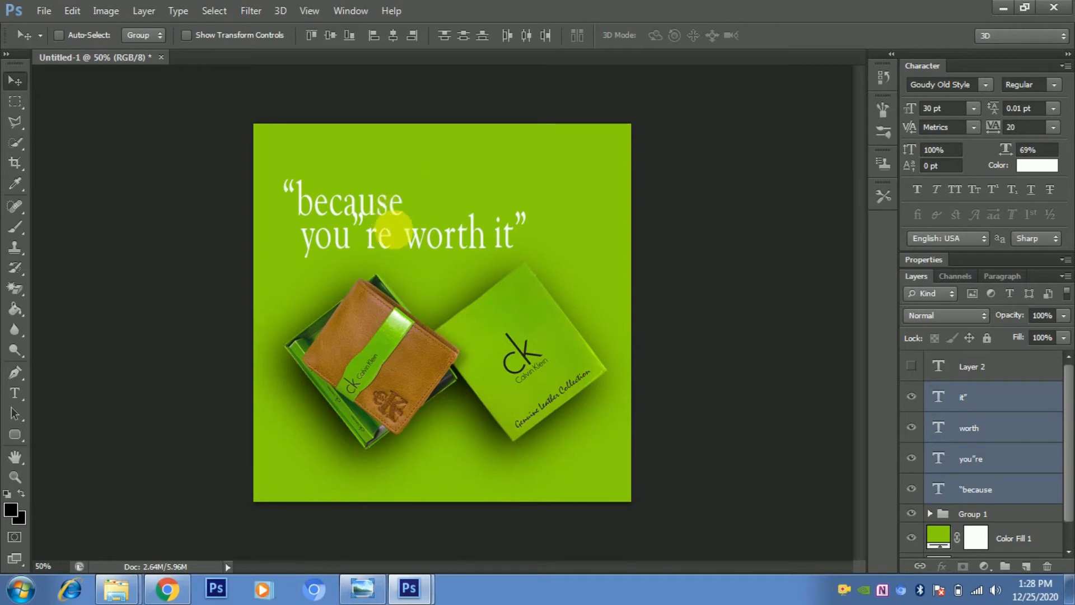
- Select the you”re text and color it red, #e44747
click(984, 465)
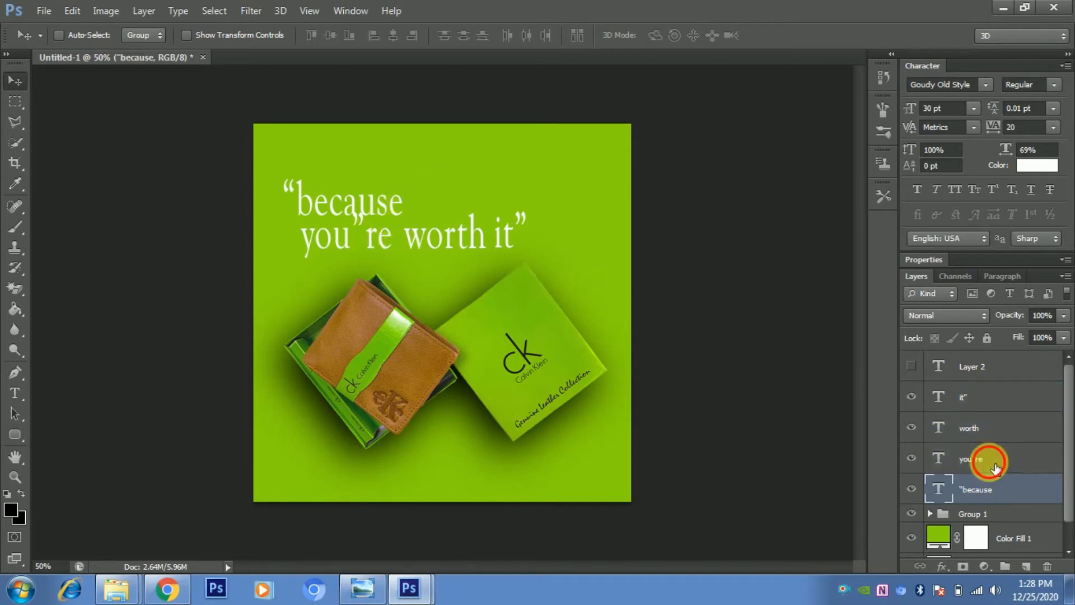
click(999, 491)
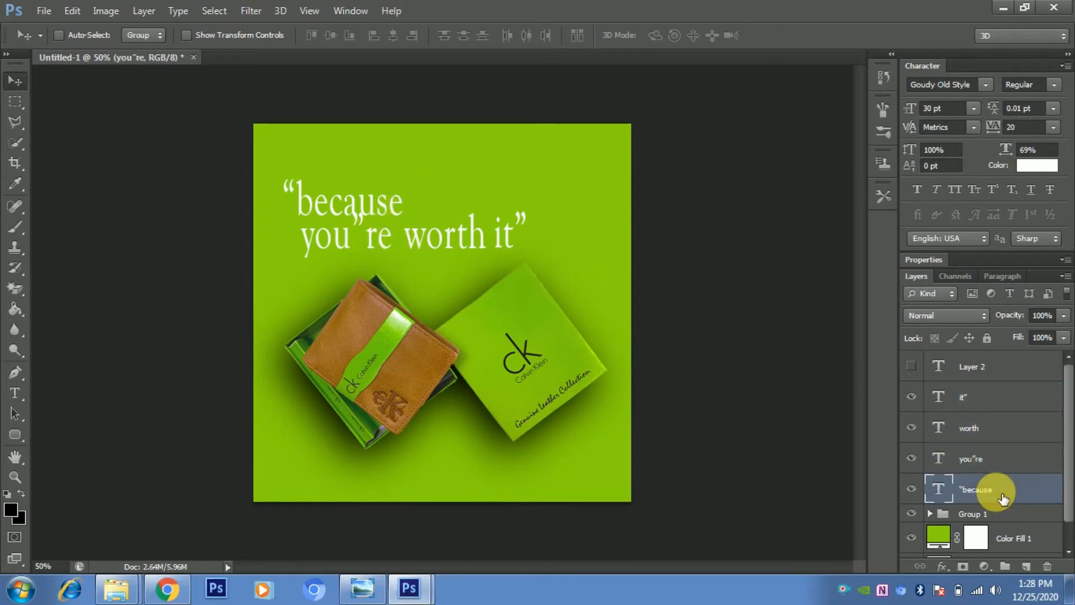
click(1006, 459)
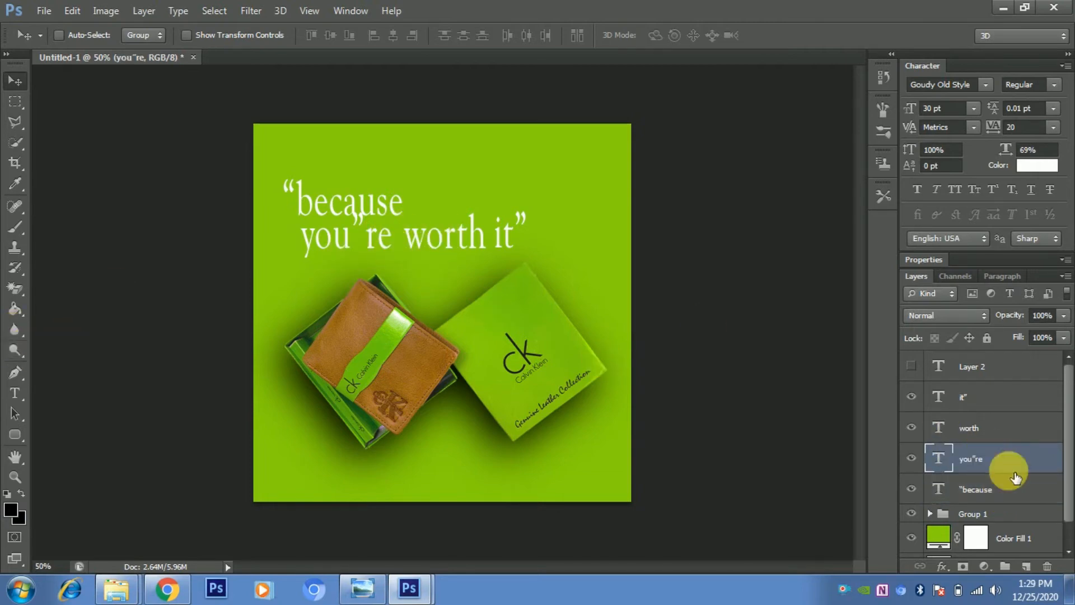
click(16, 392)
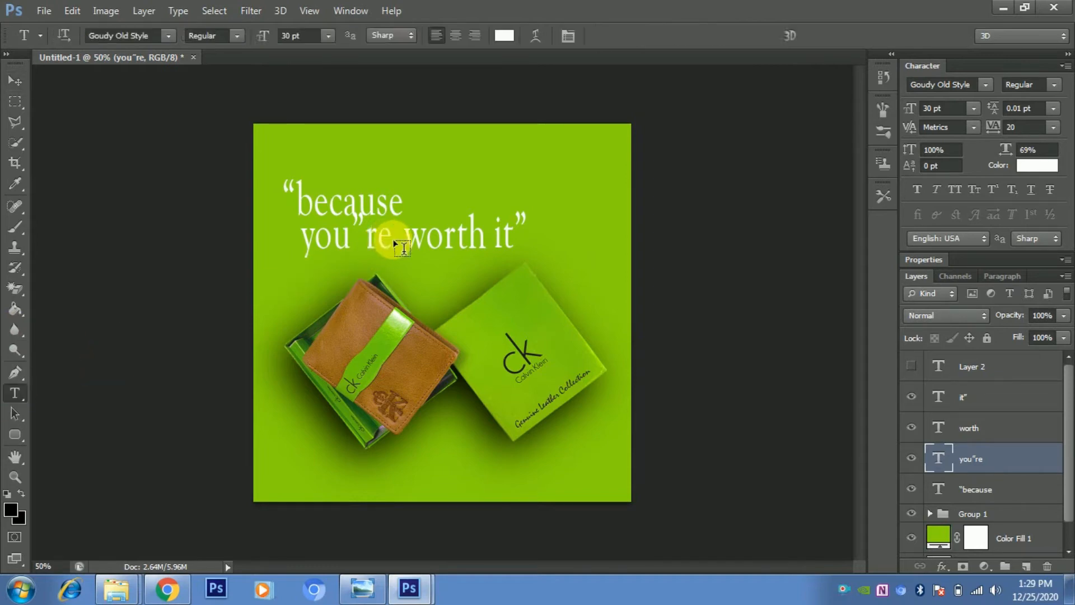
drag(387, 242, 280, 240)
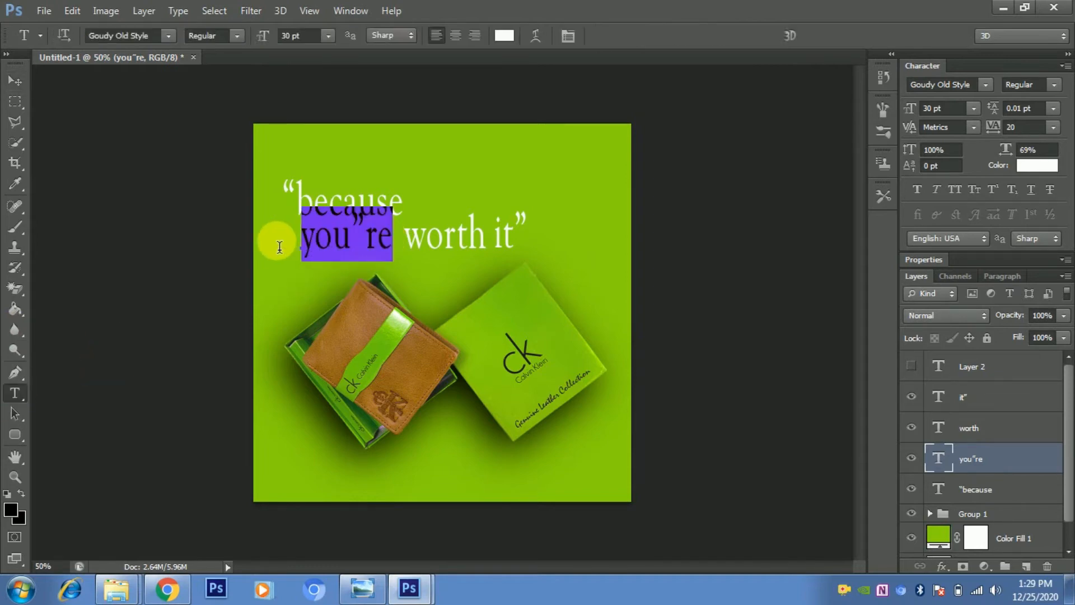
click(506, 35)
click(785, 213)
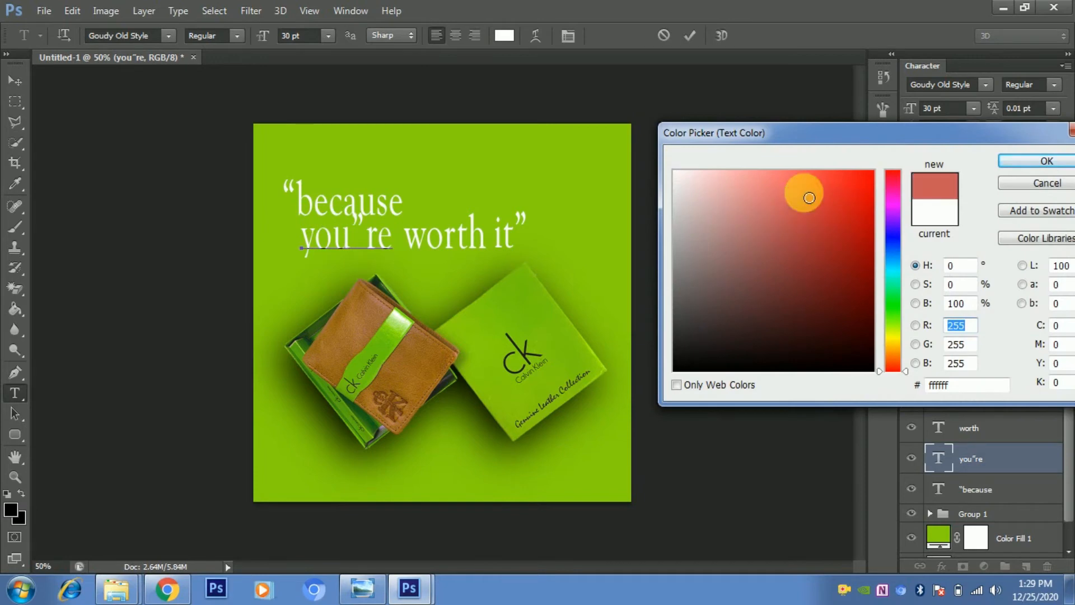
click(816, 196)
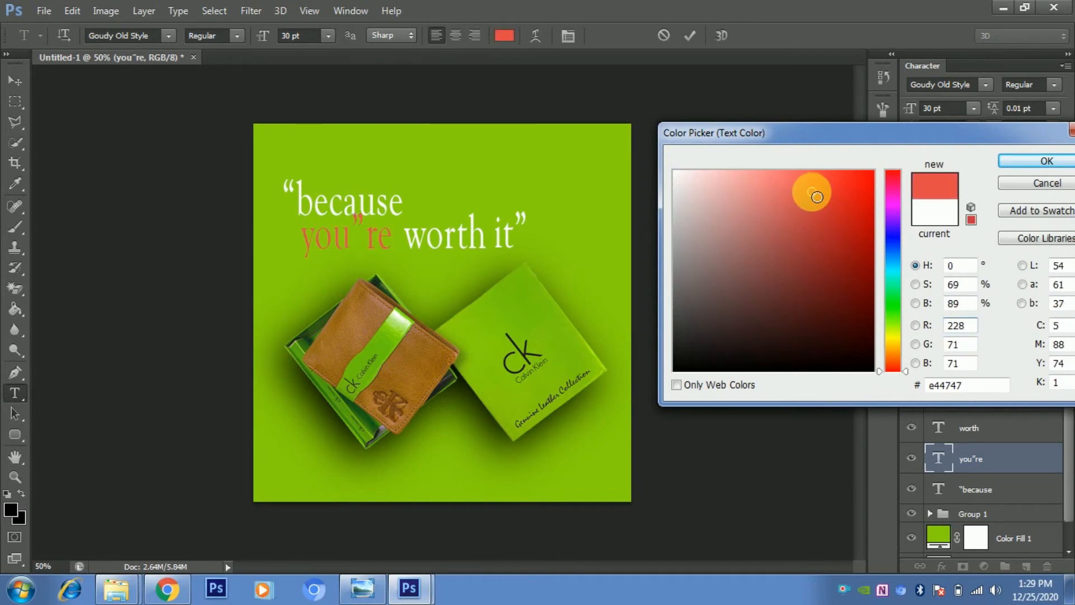
click(1029, 162)
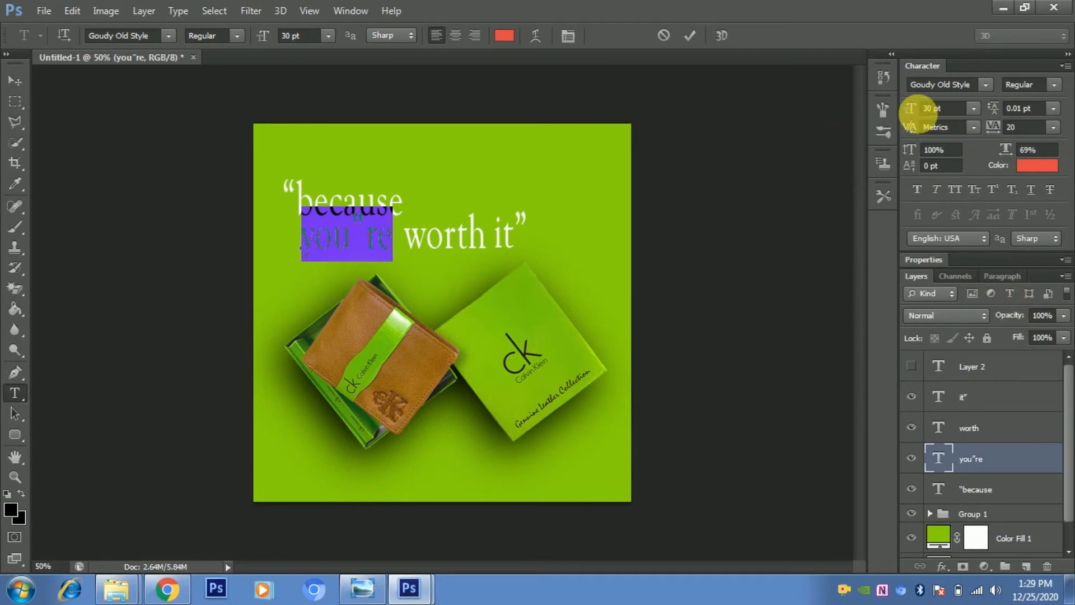
- Reduce the you”re text size to 18 pt
drag(916, 115, 913, 115)
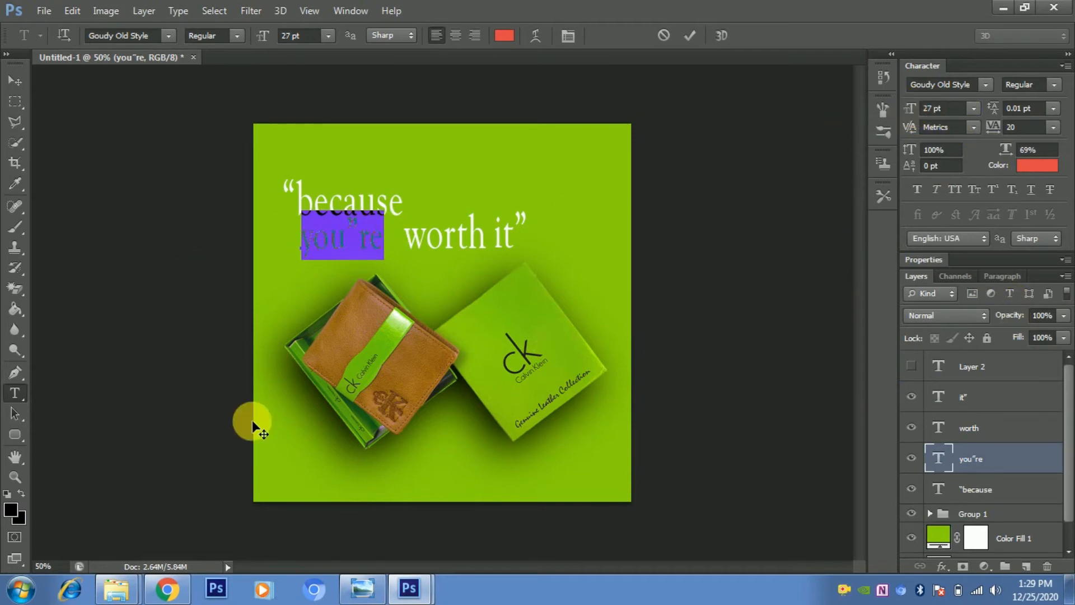
click(16, 82)
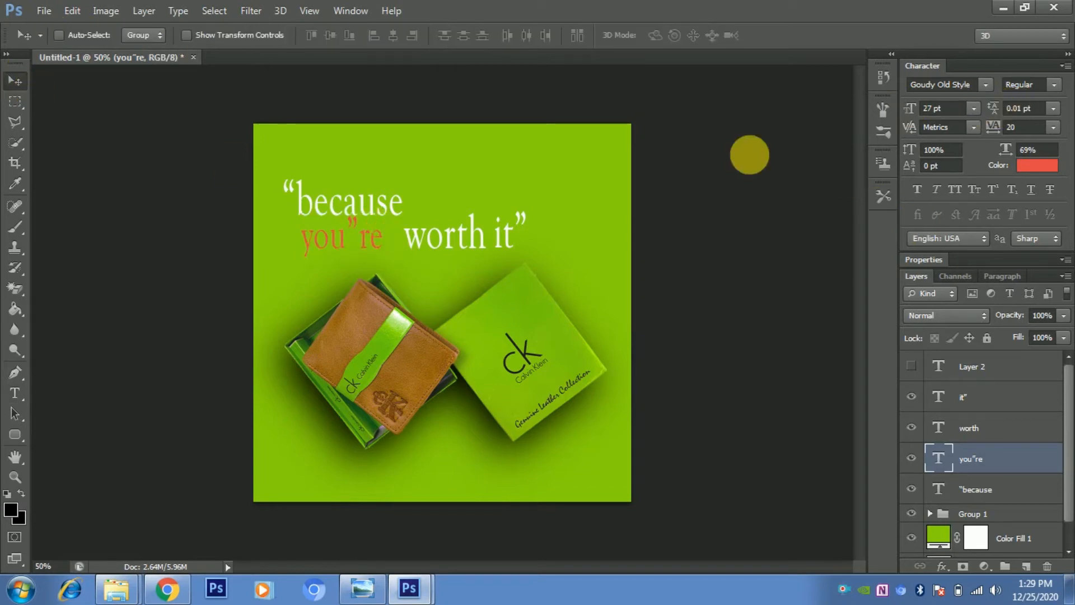
click(15, 393)
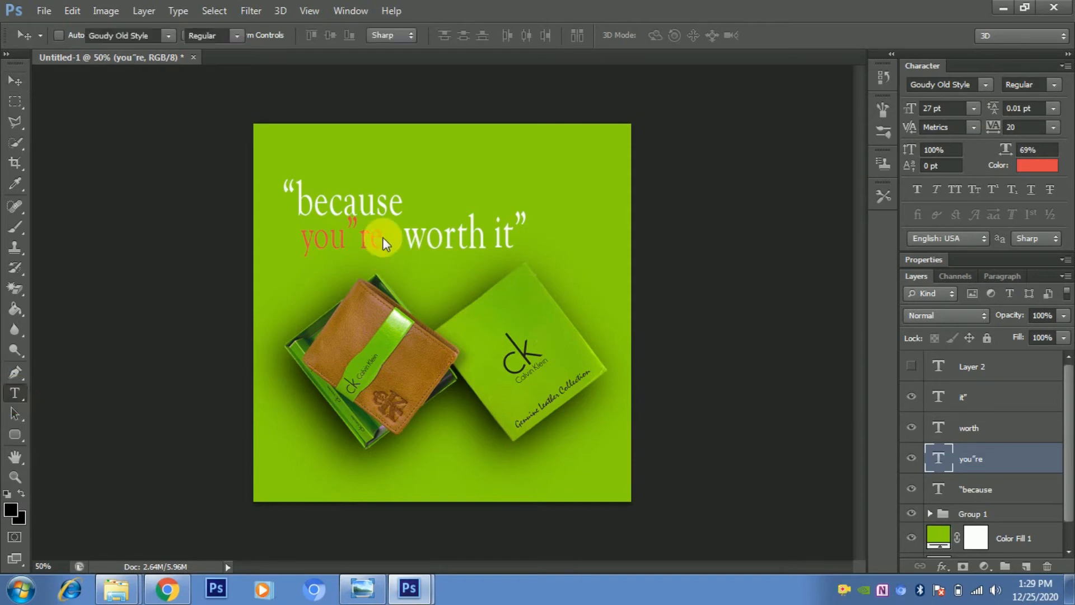
click(383, 241)
drag(385, 243, 288, 240)
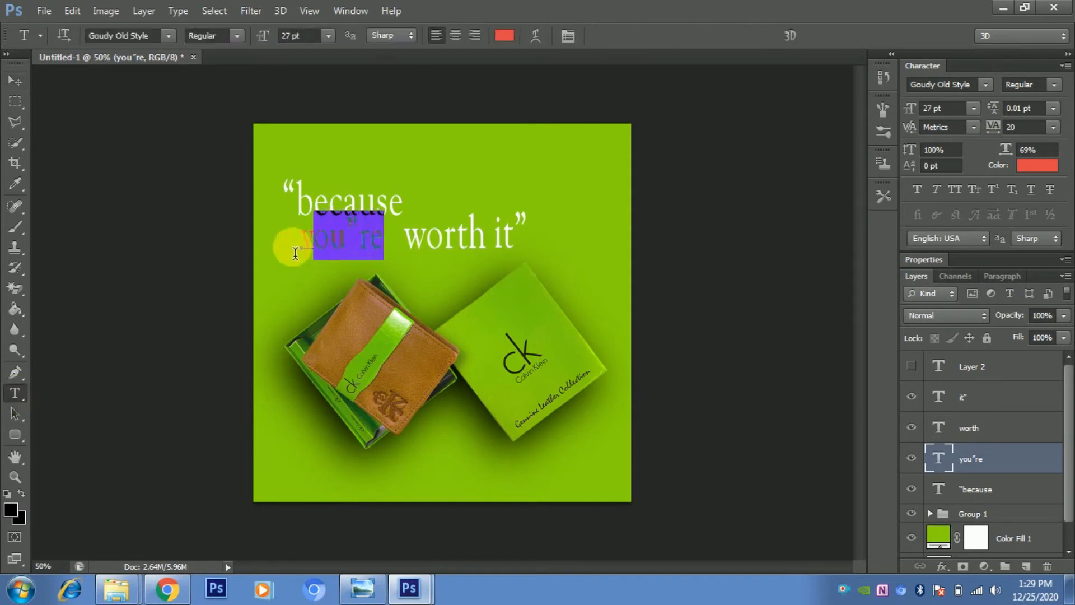
click(974, 109)
click(953, 129)
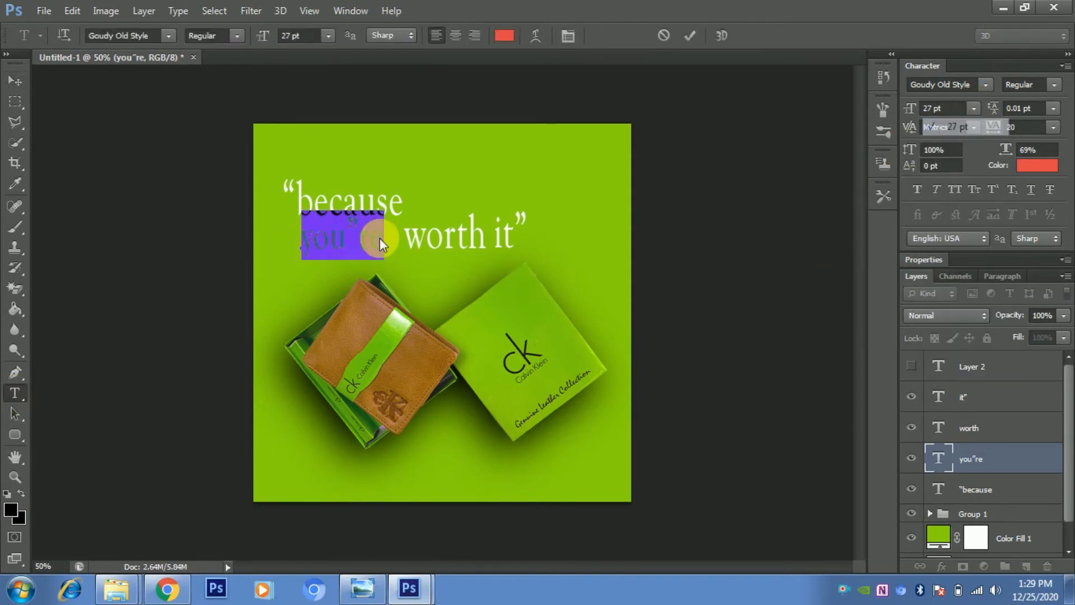
click(384, 232)
drag(367, 247, 260, 240)
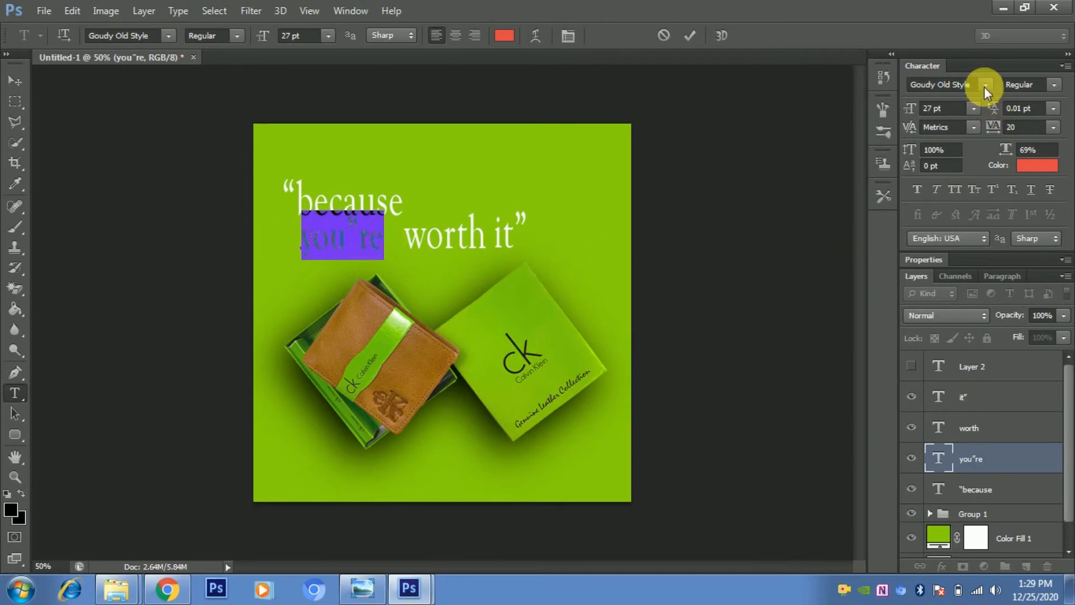
drag(920, 116, 914, 119)
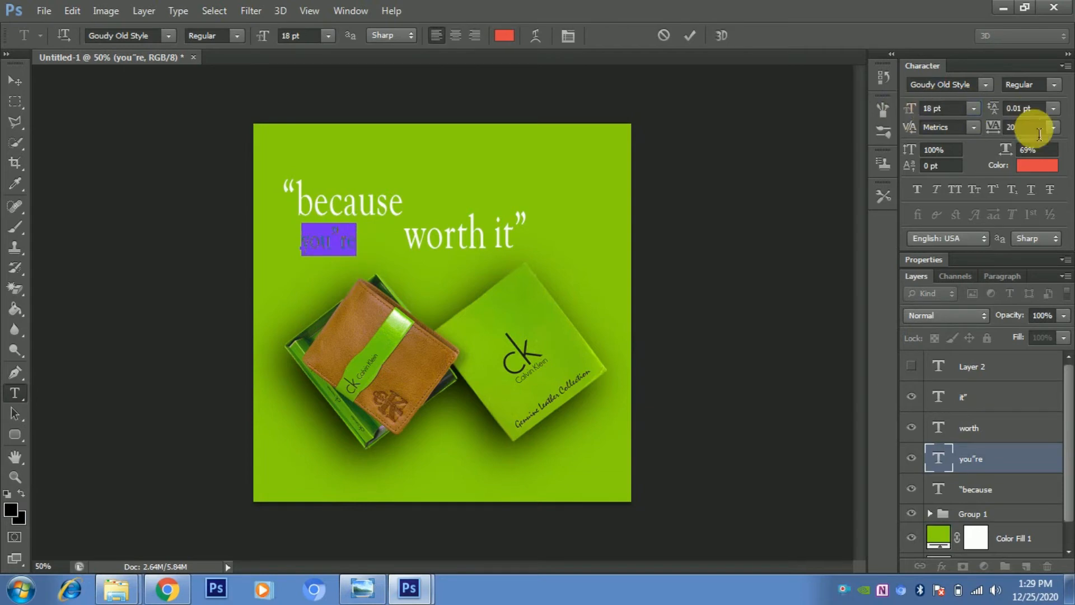
- Move the smaller you”re text right so it sits tight against worth it”
click(17, 81)
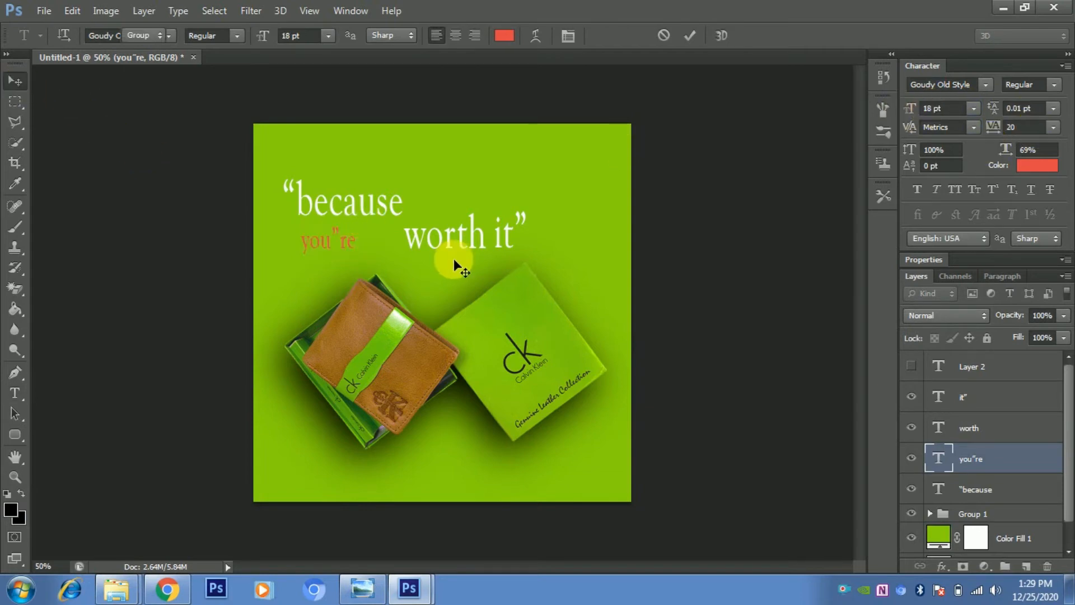
drag(330, 241, 327, 236)
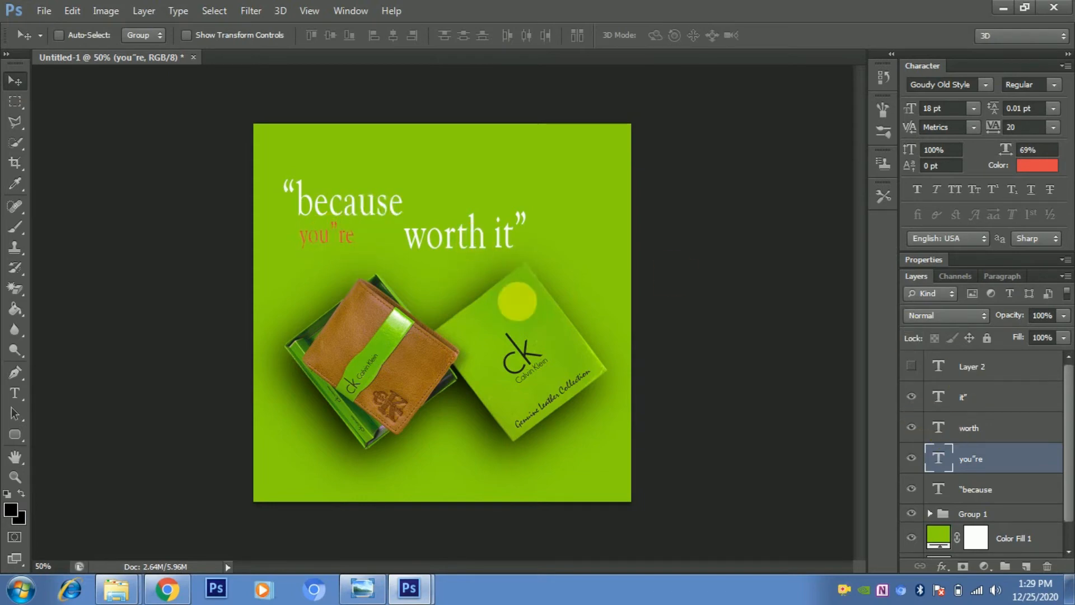
drag(328, 234, 373, 239)
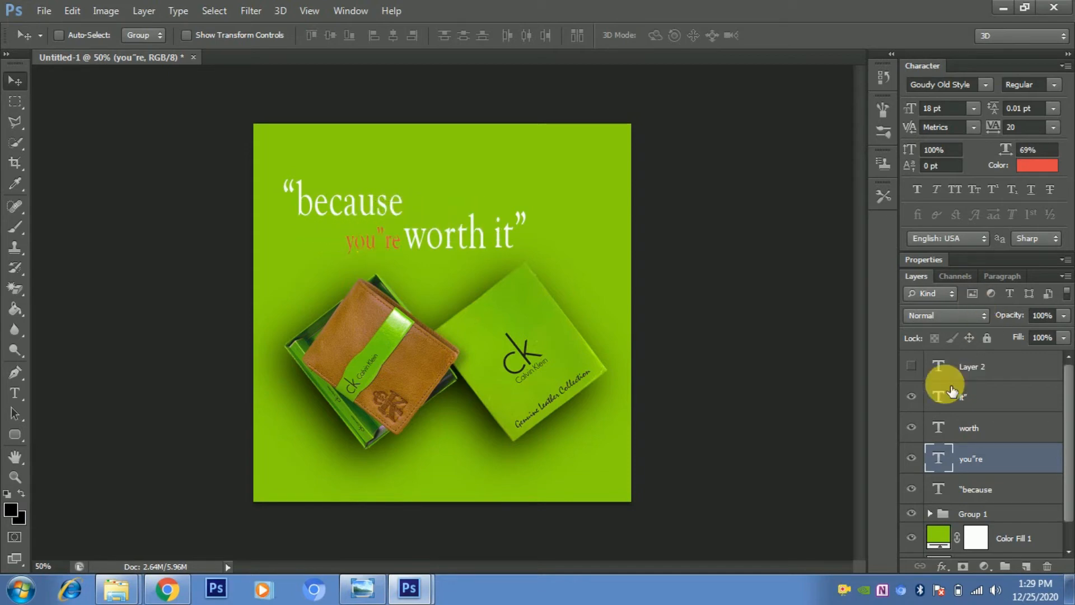
- Nudge the because line slightly right, and move all four slogan text layers up a little
click(990, 490)
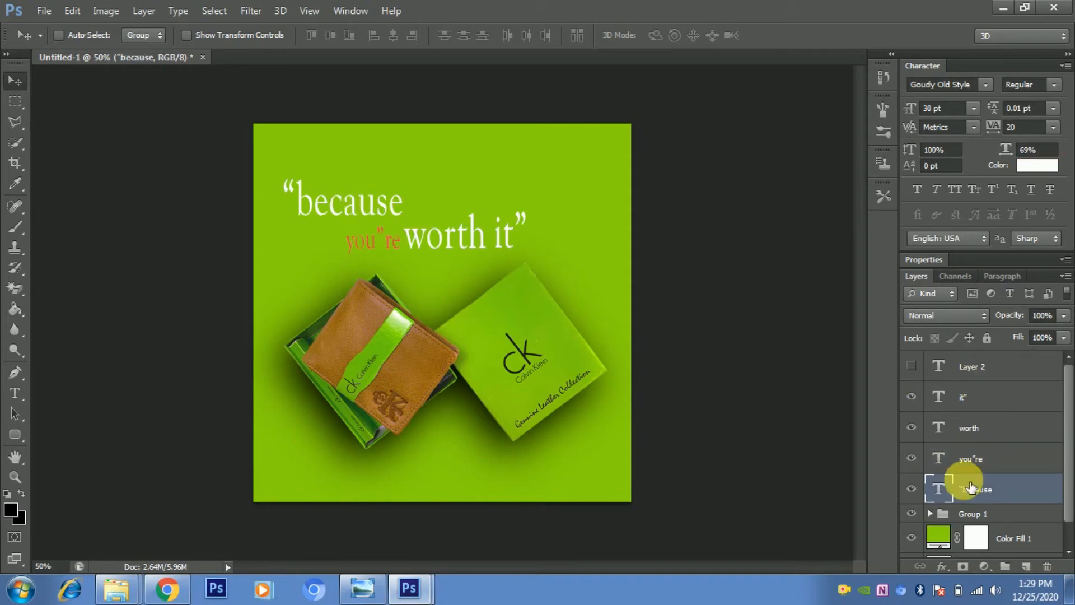
drag(373, 206, 376, 212)
shift+click(989, 457)
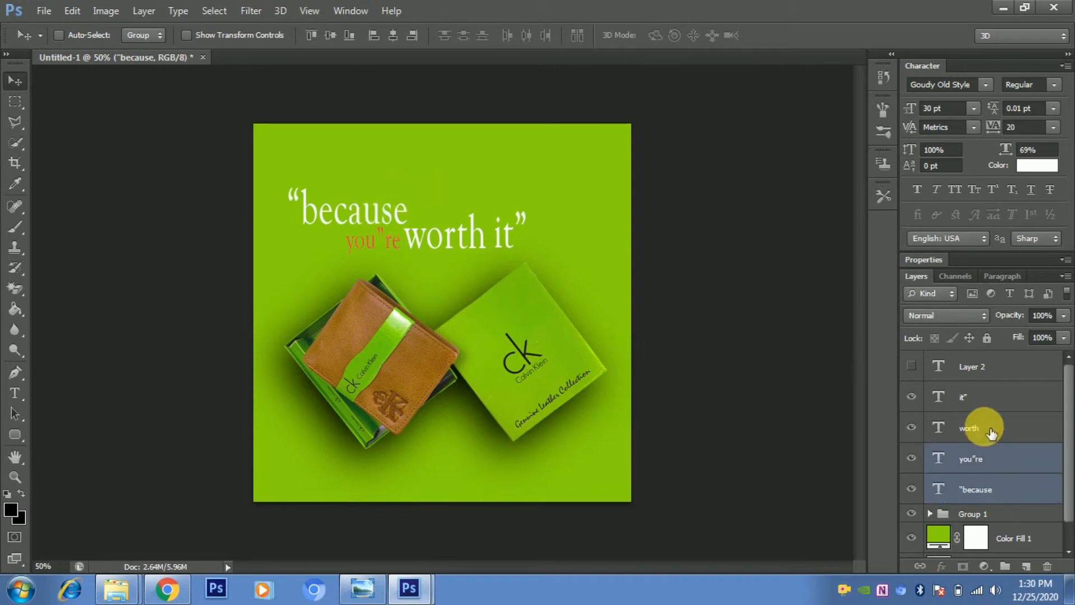
shift+click(991, 432)
shift+click(980, 405)
drag(390, 232, 385, 218)
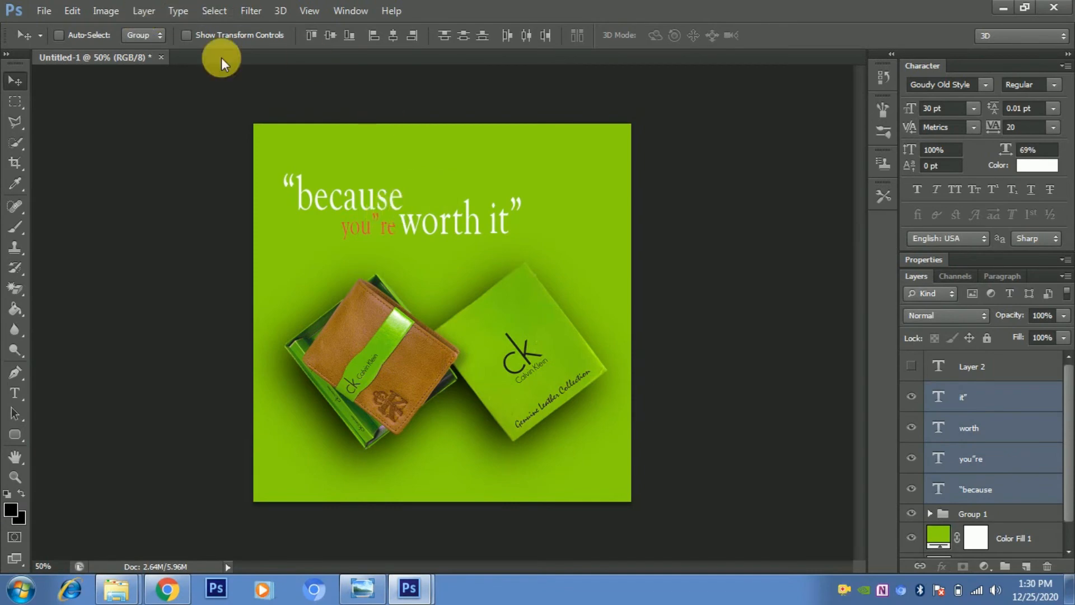
- Select the four slogan text layers and group them together
ctrl+click(959, 406)
ctrl+click(964, 433)
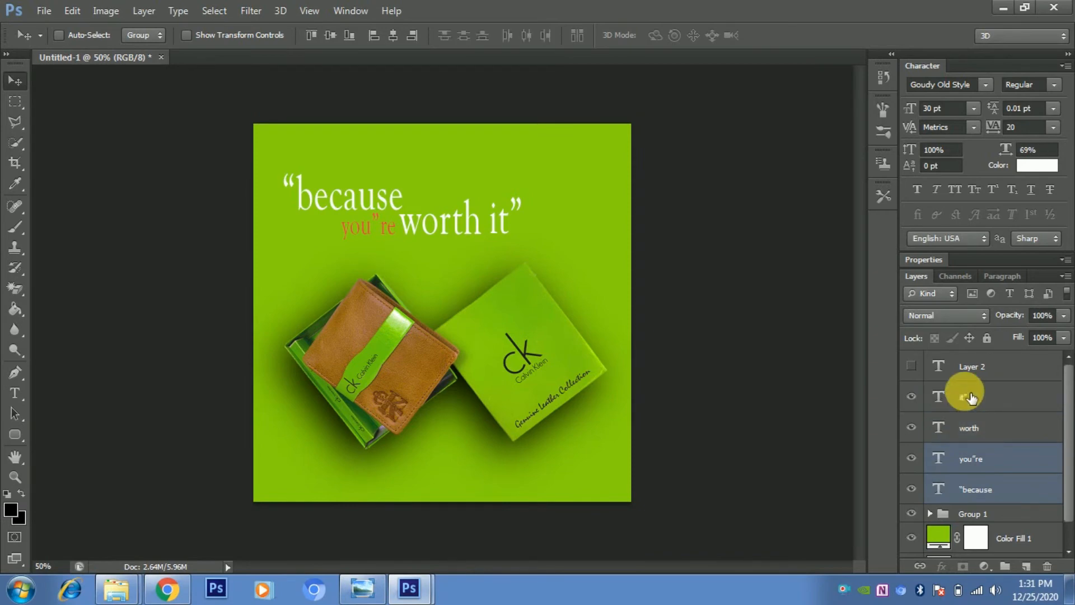
ctrl+click(969, 397)
ctrl+click(975, 437)
ctrl+click(981, 458)
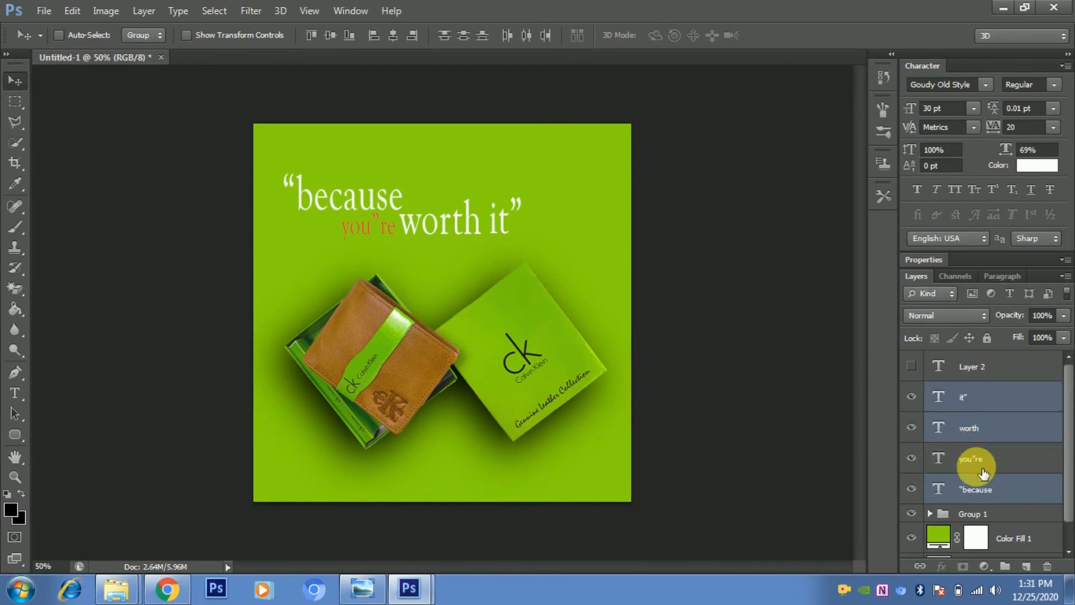
ctrl+click(974, 462)
ctrl+click(986, 489)
ctrl+click(987, 488)
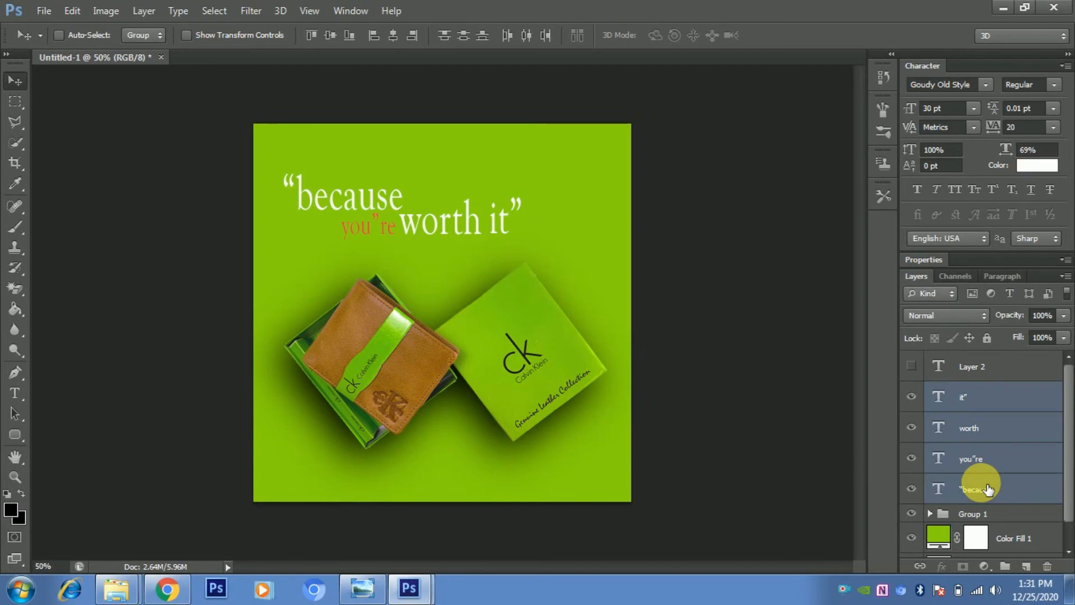
key(ctrl+g)
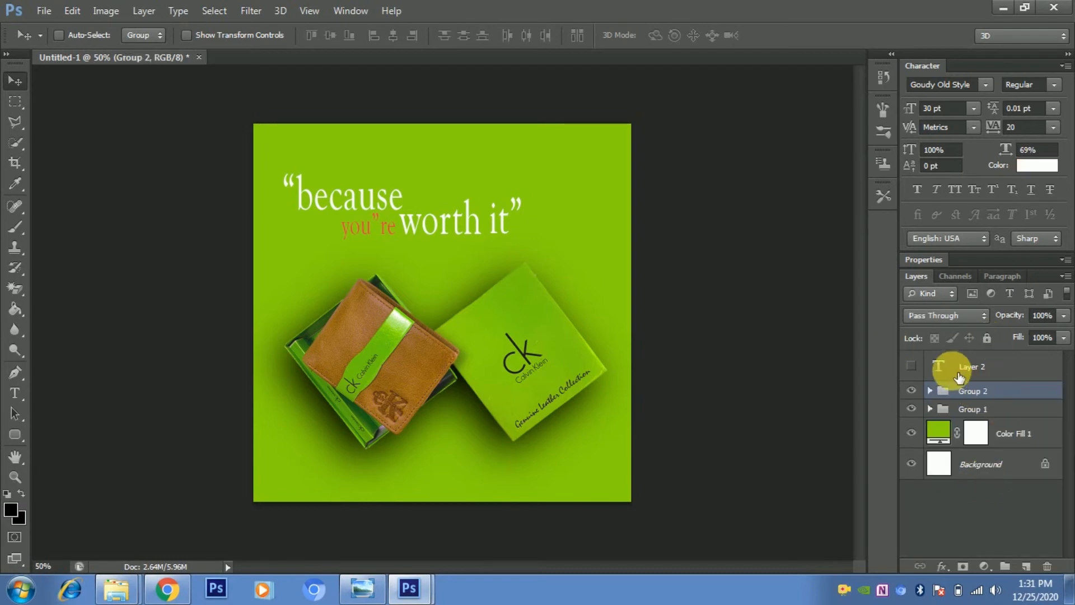
- Add a 12 pt text line below the wallet containing the creator's website address
click(988, 369)
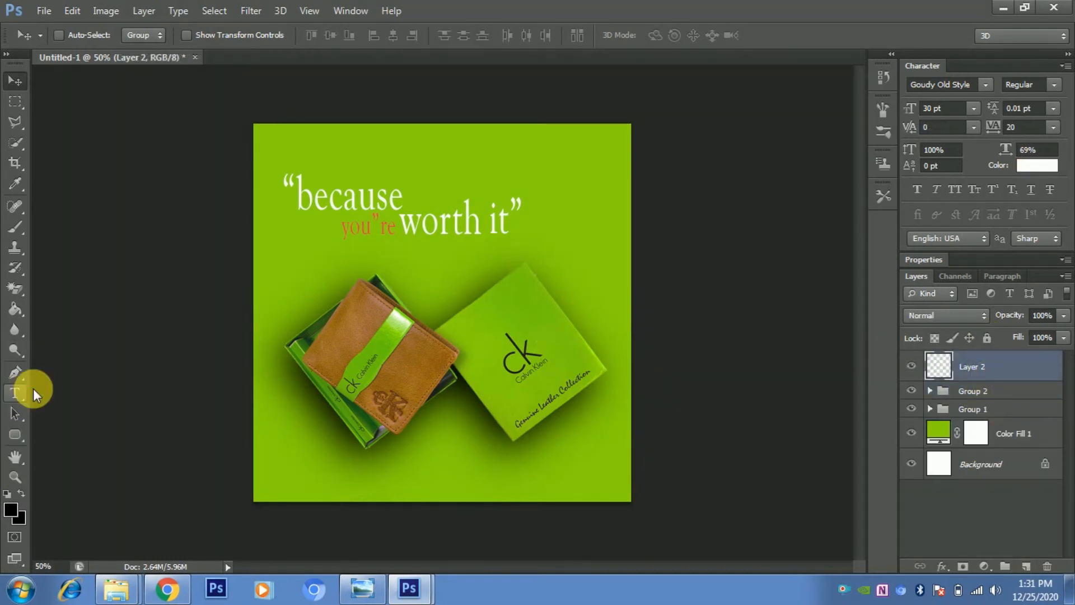
click(15, 393)
click(351, 460)
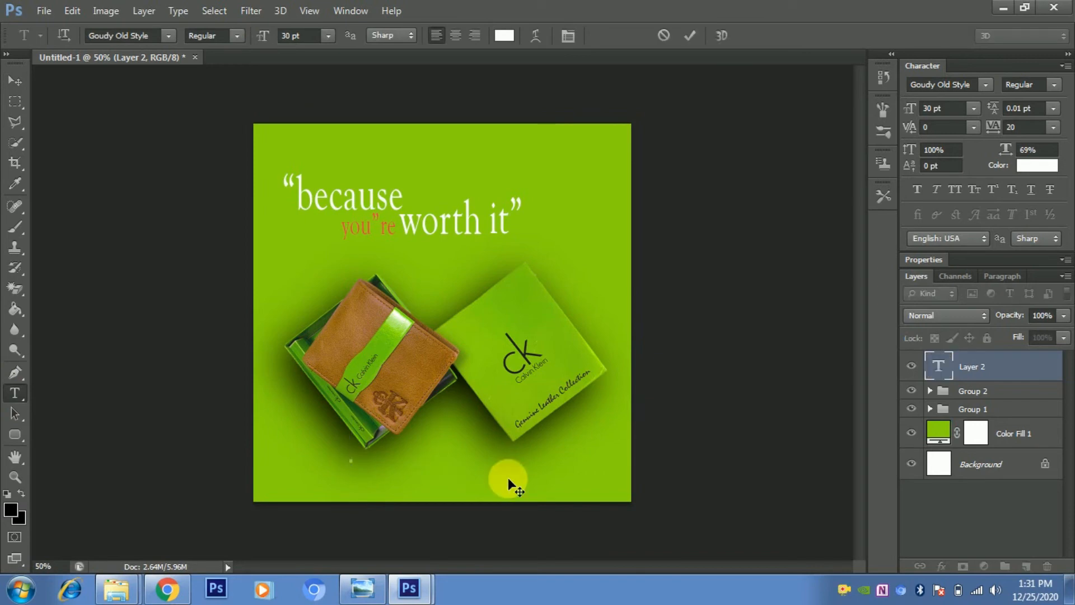
click(973, 109)
click(975, 237)
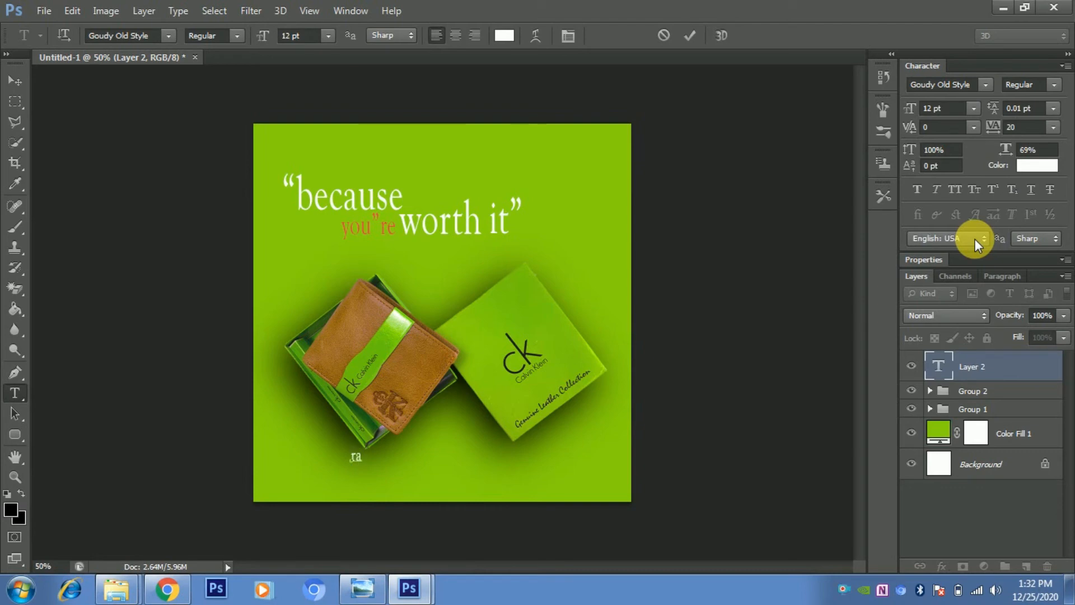
text(rajeshbe)
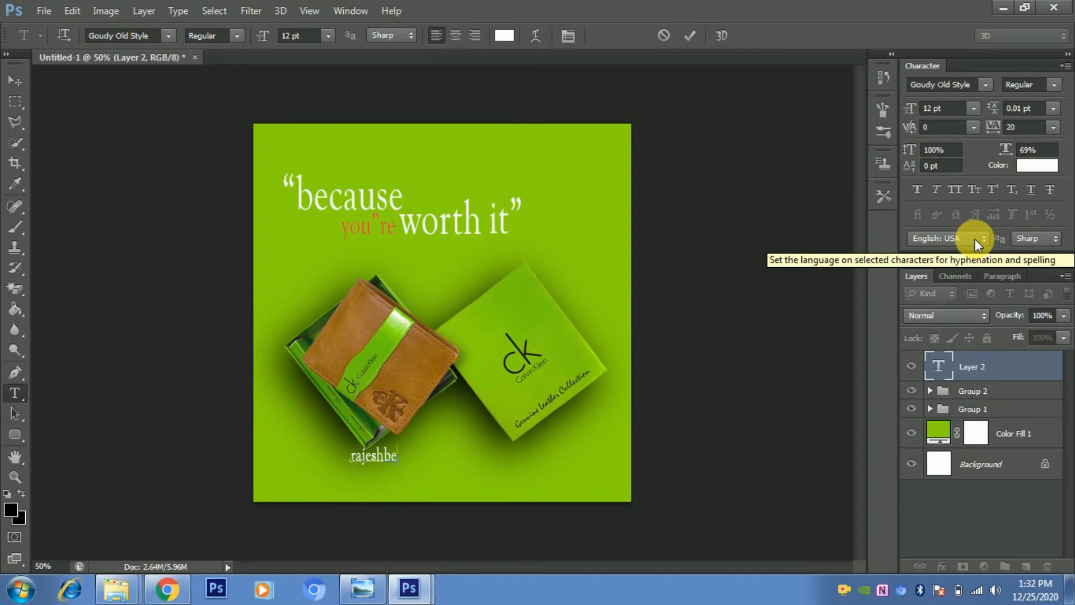
text(hera.com)
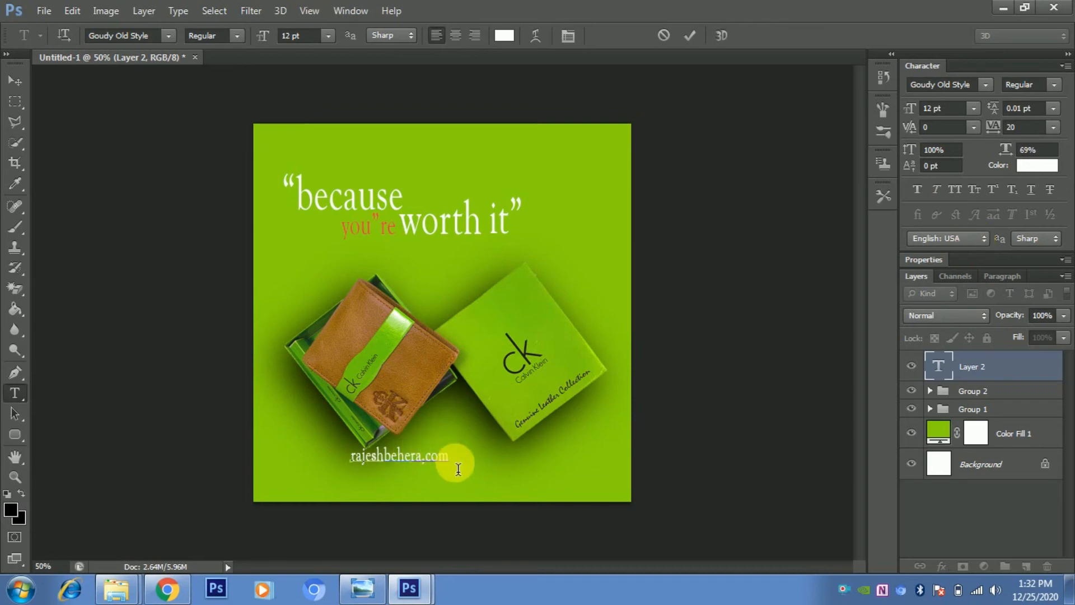
- Restyle the website text to Gotham (OT1) Bold, 860 tracking, 5 pt, and move it near the bottom edge
drag(449, 463, 384, 463)
drag(318, 466, 312, 457)
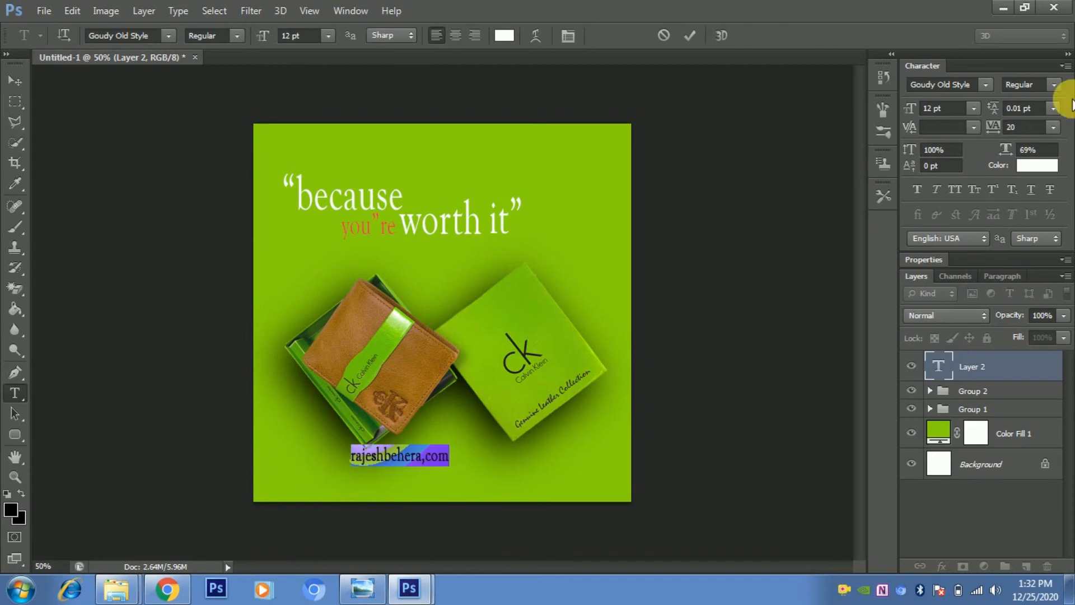
click(989, 83)
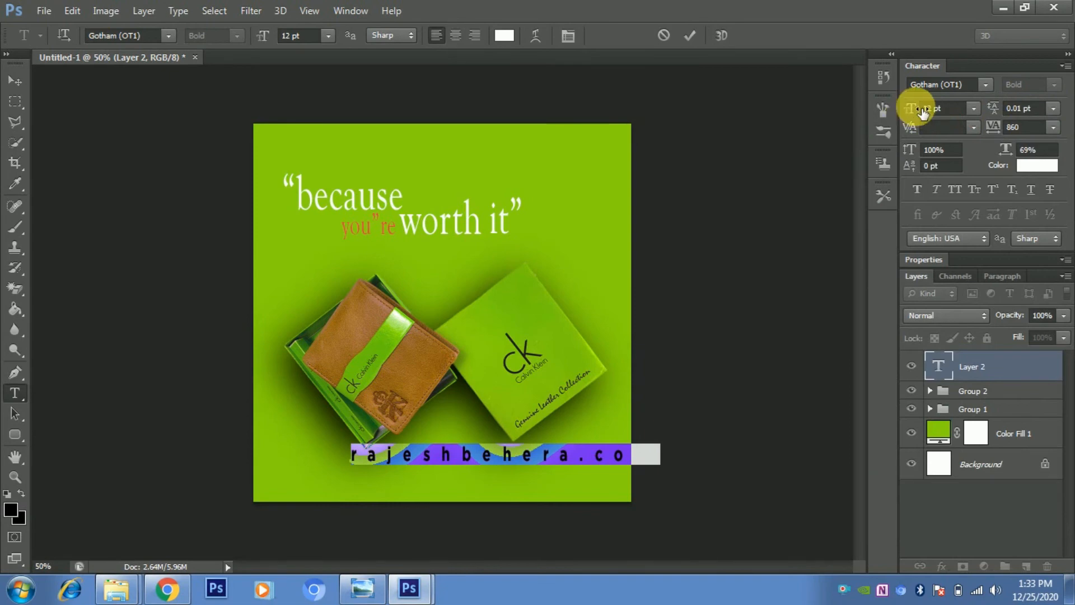
drag(923, 116, 920, 119)
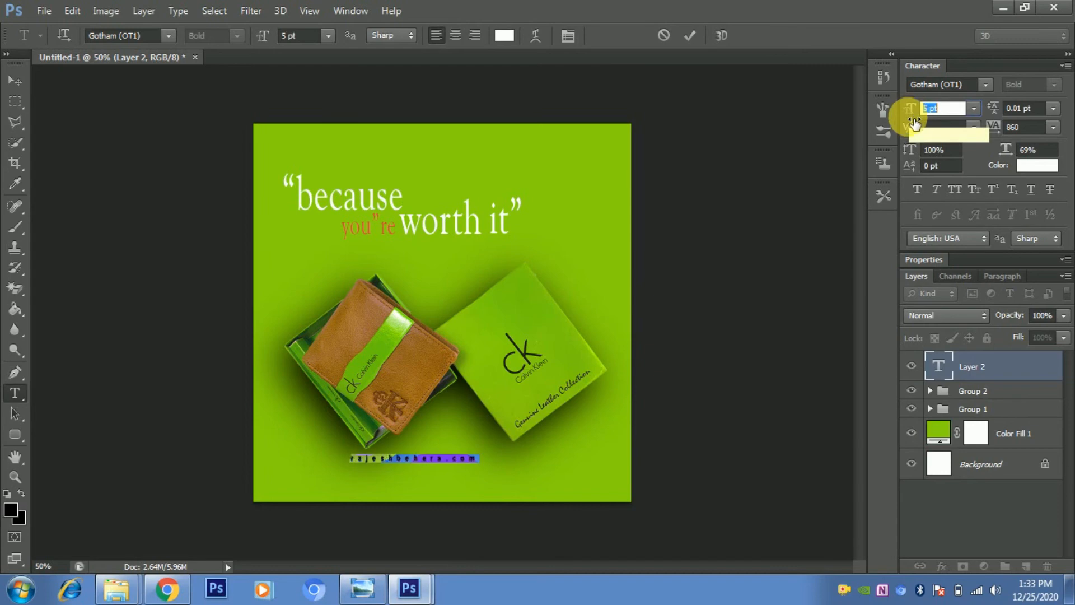
click(17, 80)
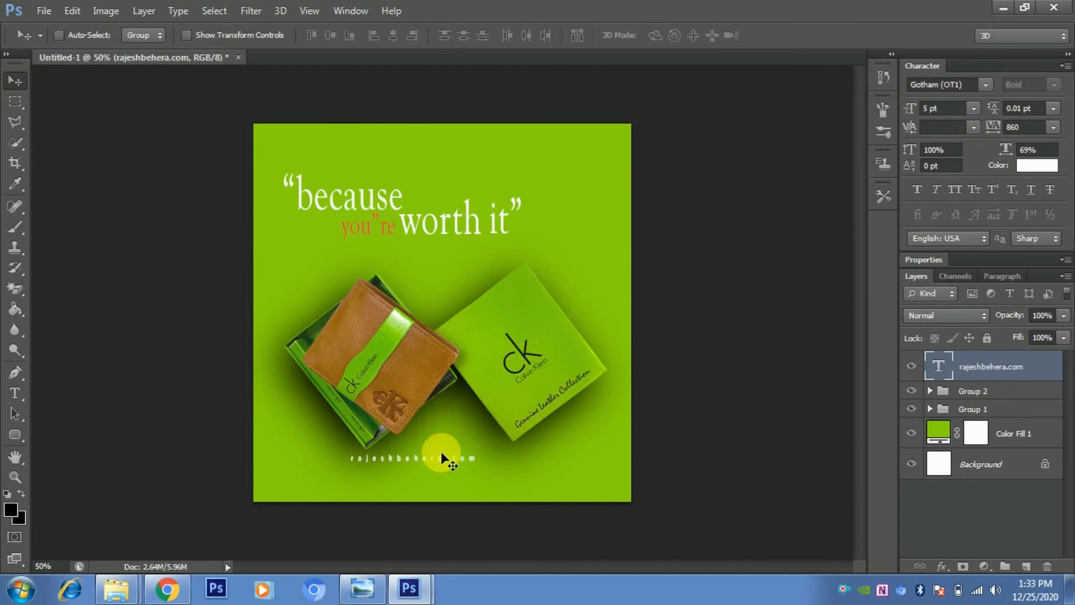
drag(444, 461, 459, 480)
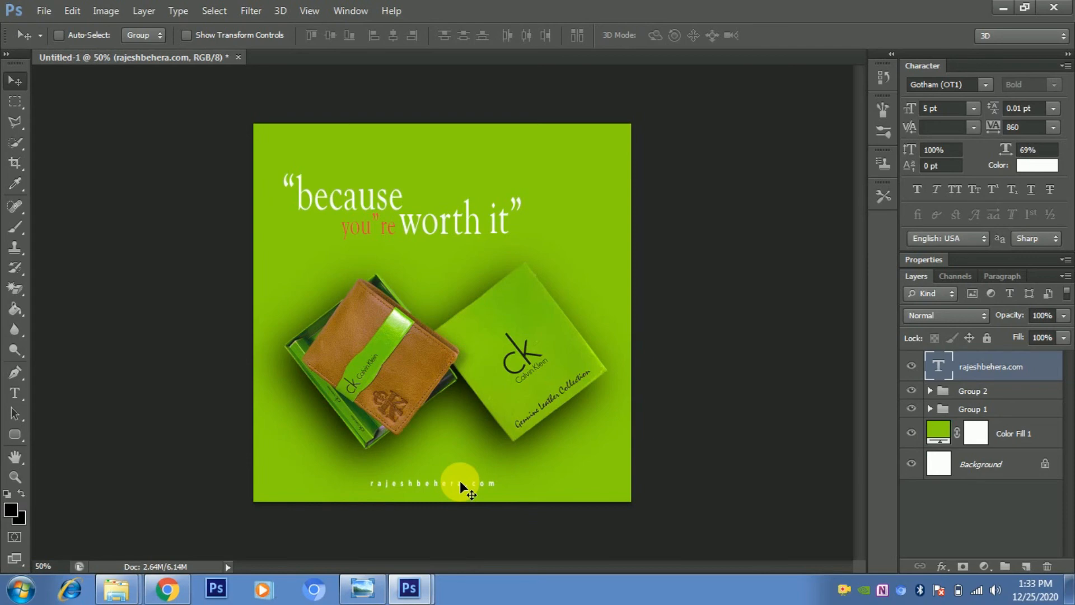
- Select the website text and change its color to black
double_click(939, 366)
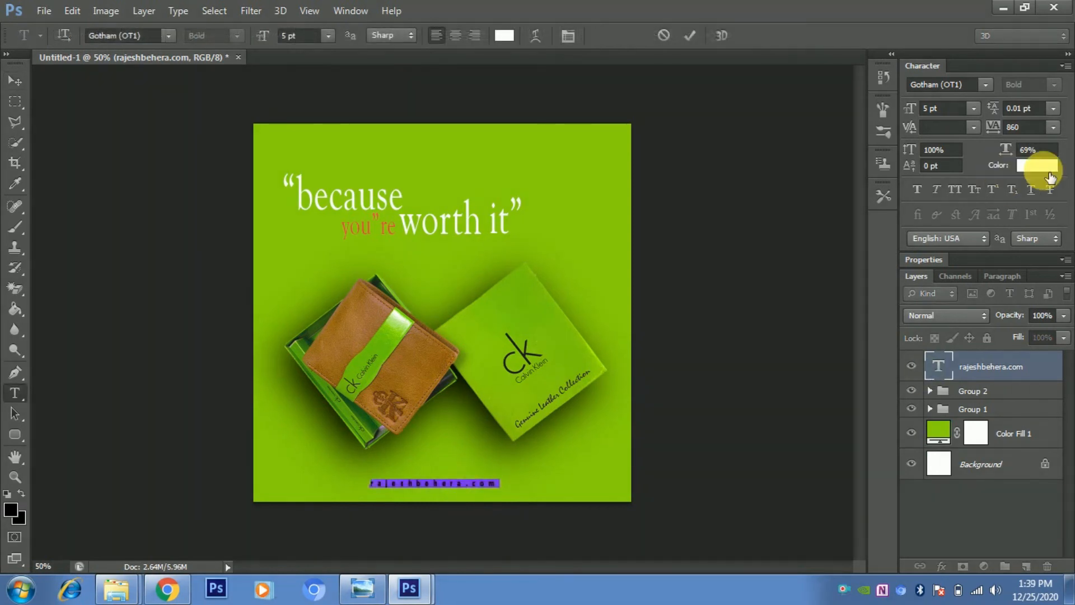
click(1036, 165)
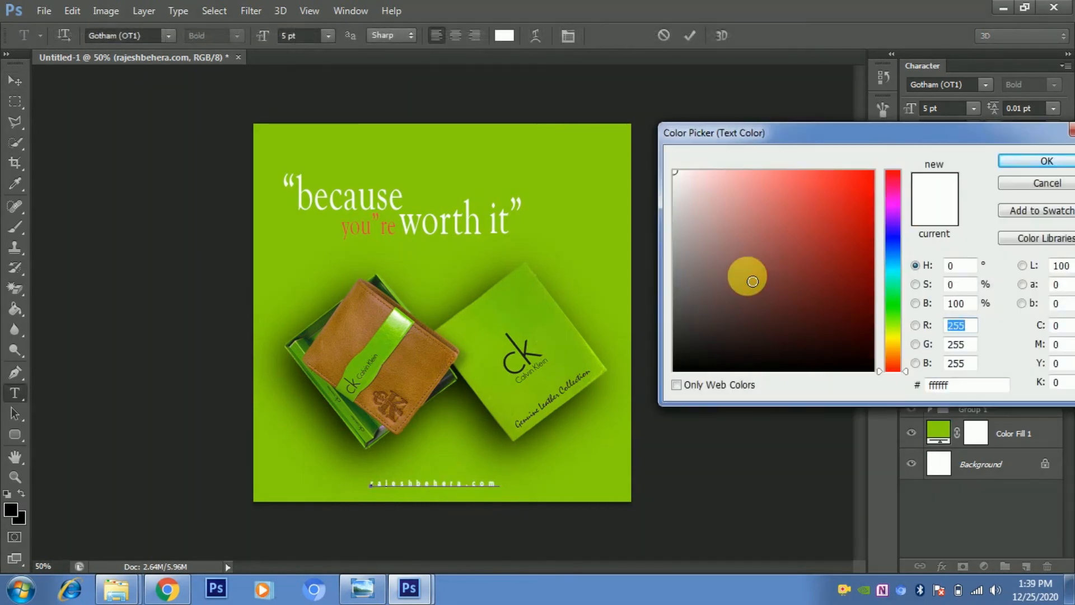
mouse_move(752, 281)
mouse_down()
mouse_move(694, 336)
mouse_move(679, 368)
mouse_up()
click(1034, 162)
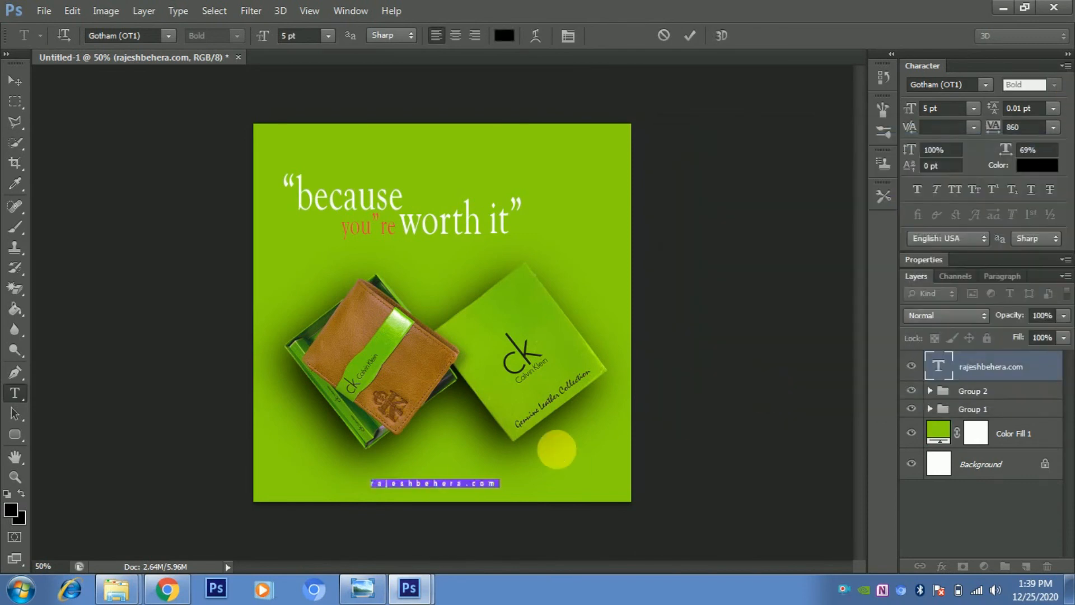
click(520, 453)
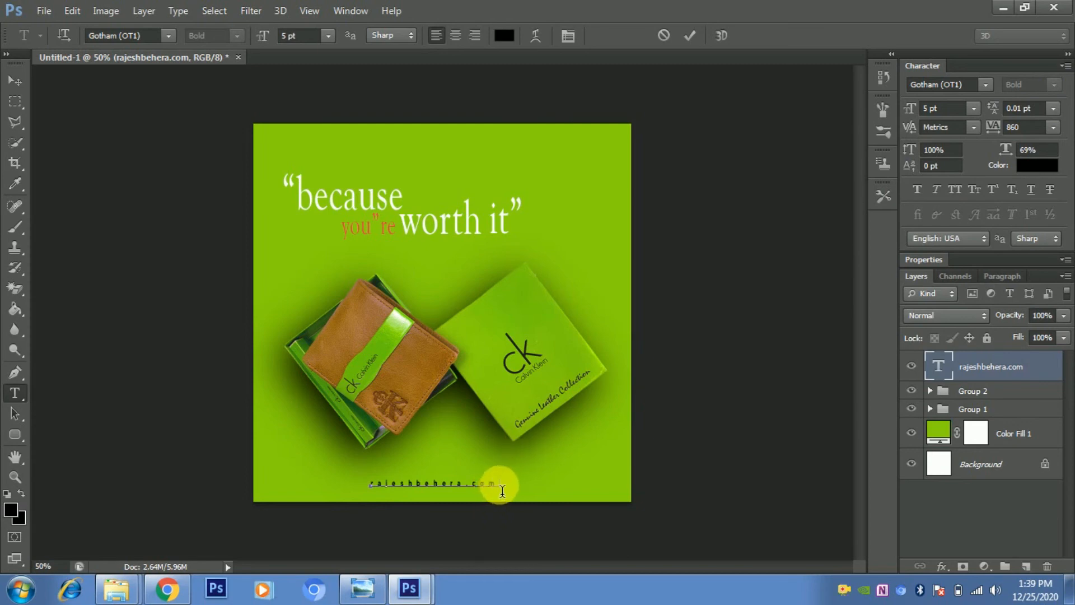
- Nudge the website text slightly right to centre it near the bottom edge
key(ctrl+t)
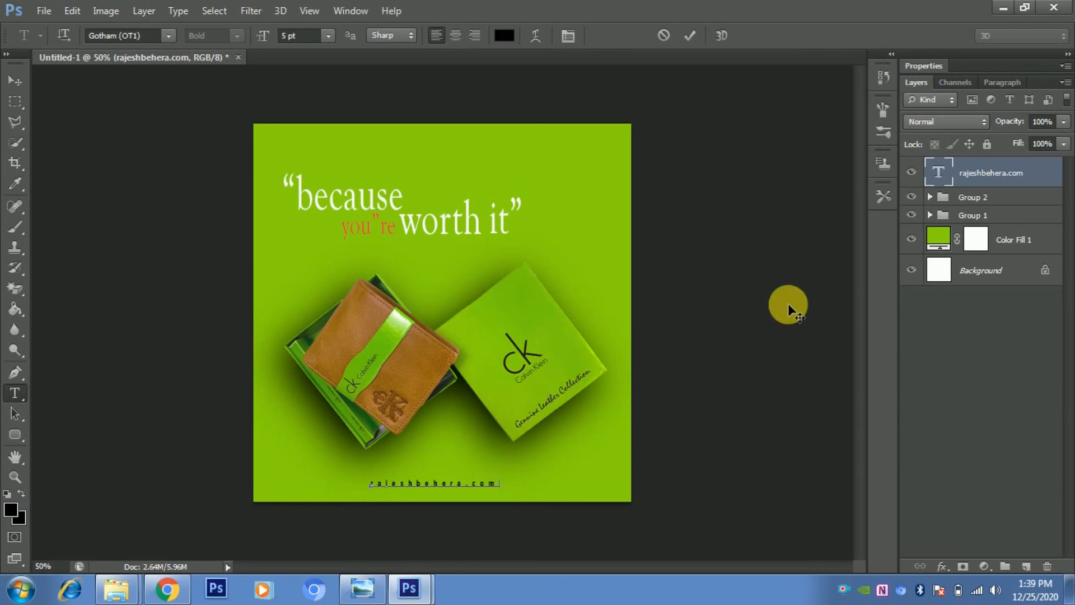
click(1025, 169)
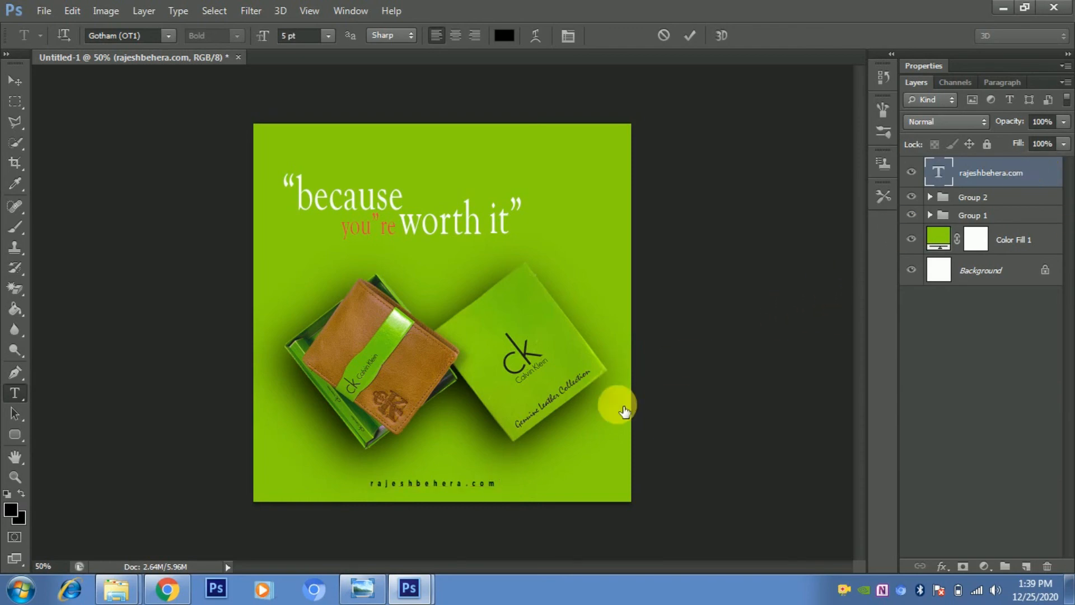
drag(492, 486, 349, 492)
click(15, 81)
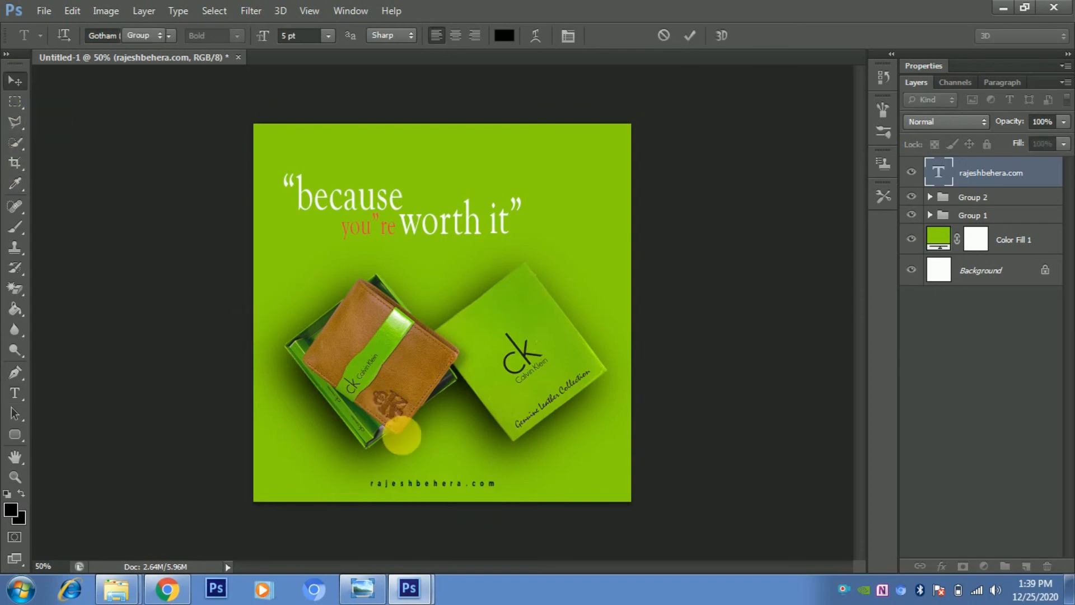
drag(433, 483, 440, 485)
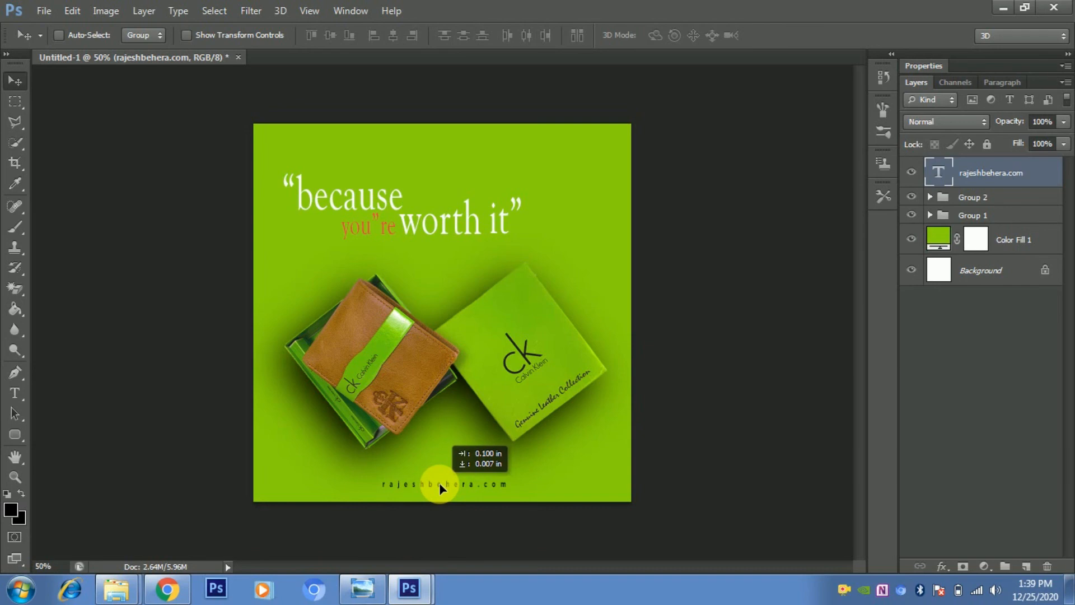
drag(438, 482, 439, 482)
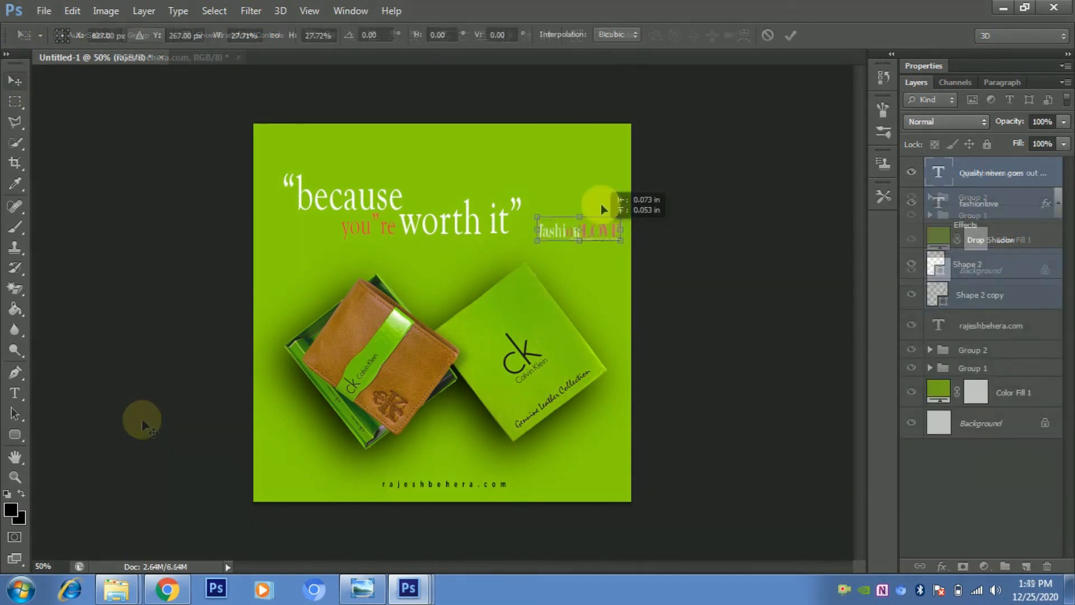
- Move the pasted fashionLOVE logo layers into the top-right corner of the ad and commit
drag(600, 204, 590, 160)
key(Return)
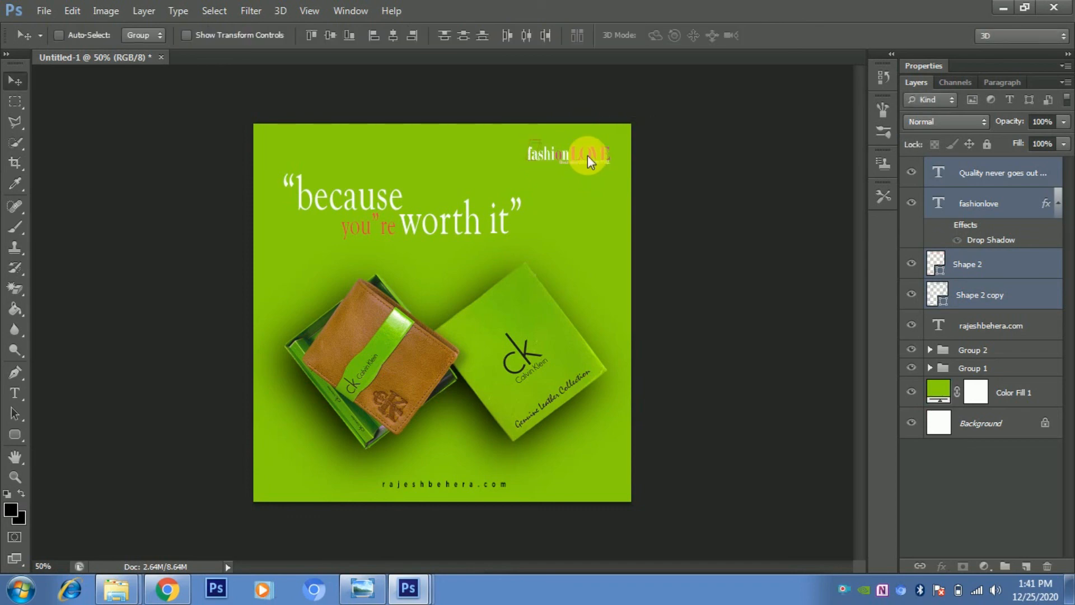
- Select the fashionLOVE text and recolor it to pink ff0b61
click(7, 395)
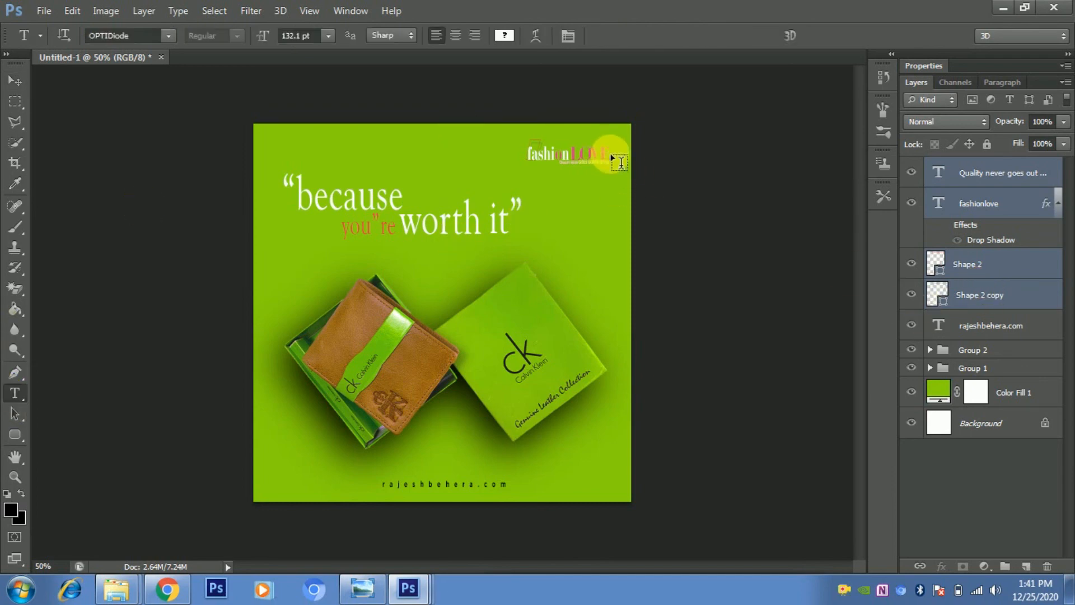
drag(609, 157, 483, 153)
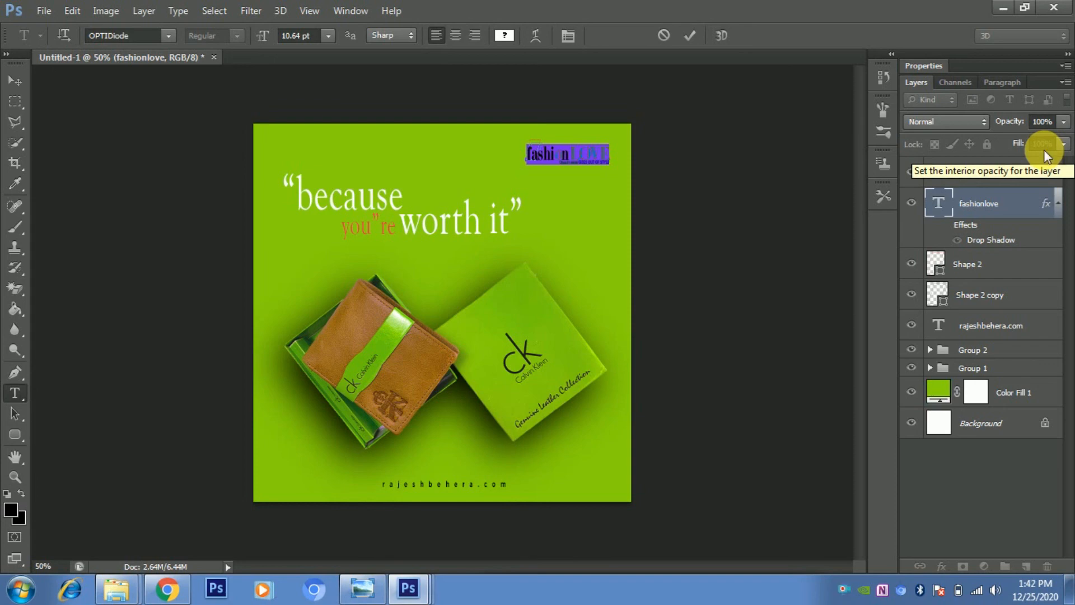
key(ctrl+t)
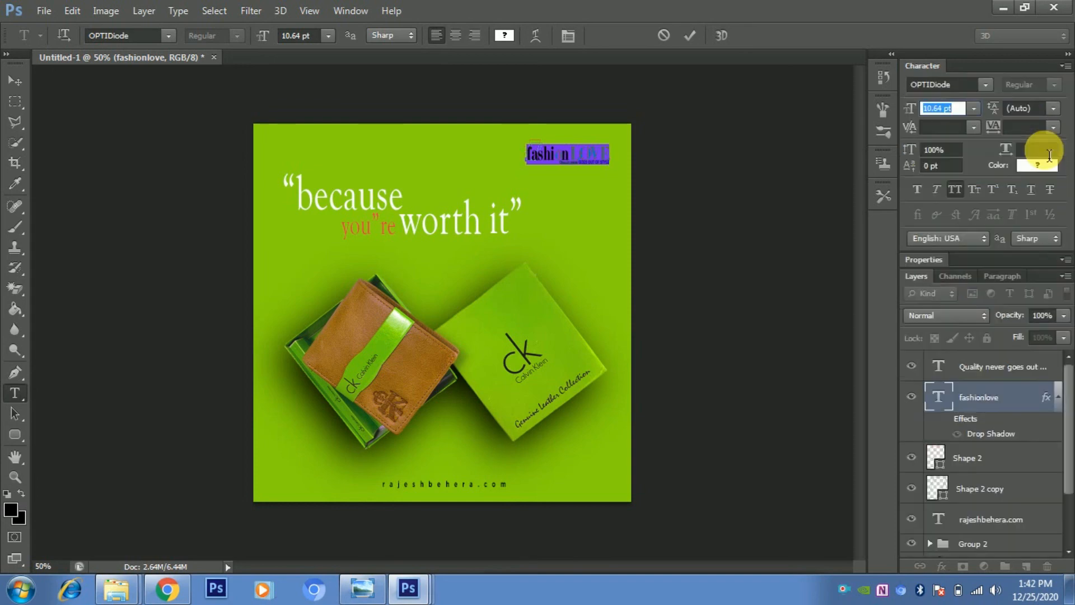
click(1042, 169)
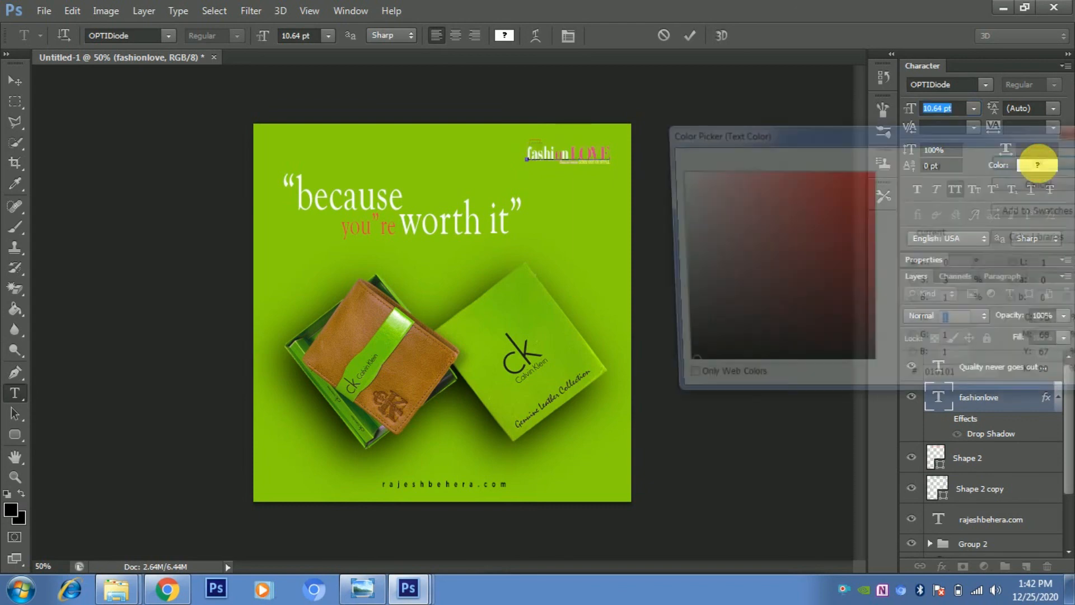
drag(896, 342, 866, 154)
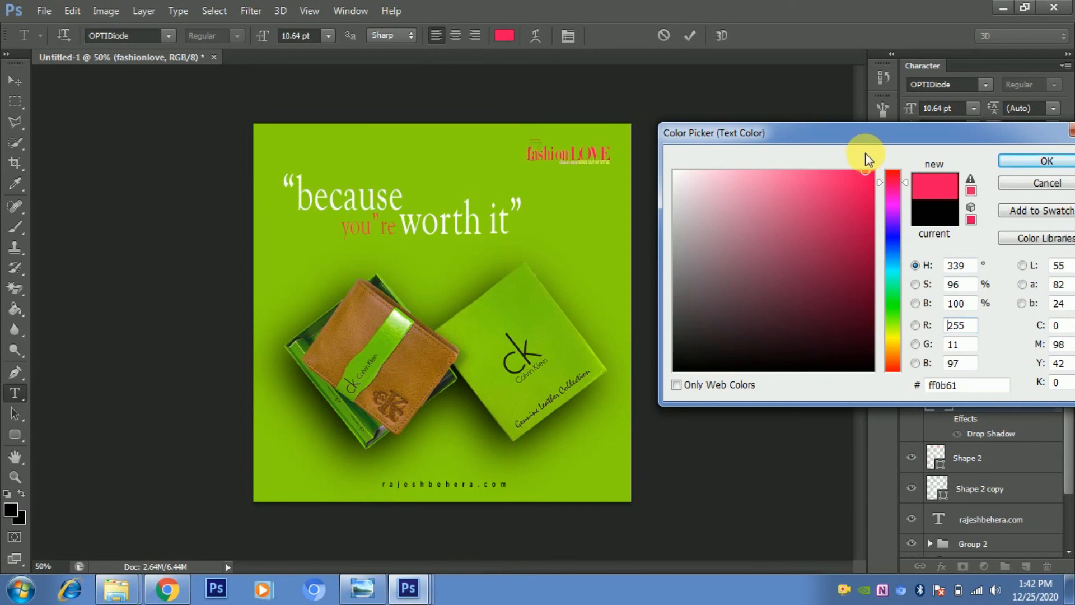
click(1041, 163)
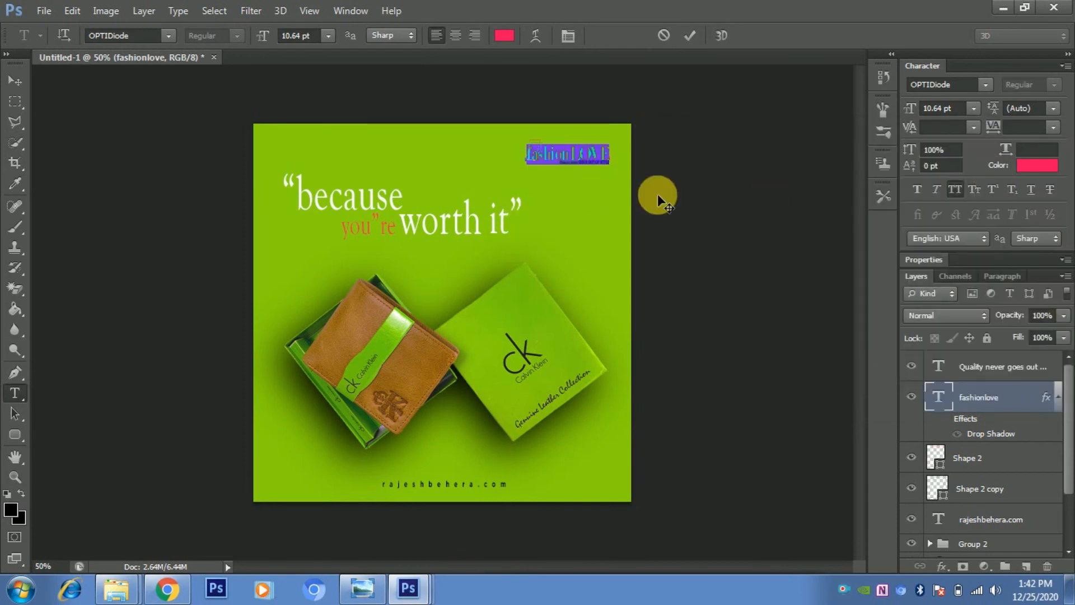
- Select the 'Quality never goes out of style.' tagline text and change its color to blue 0ba6ff
click(1019, 367)
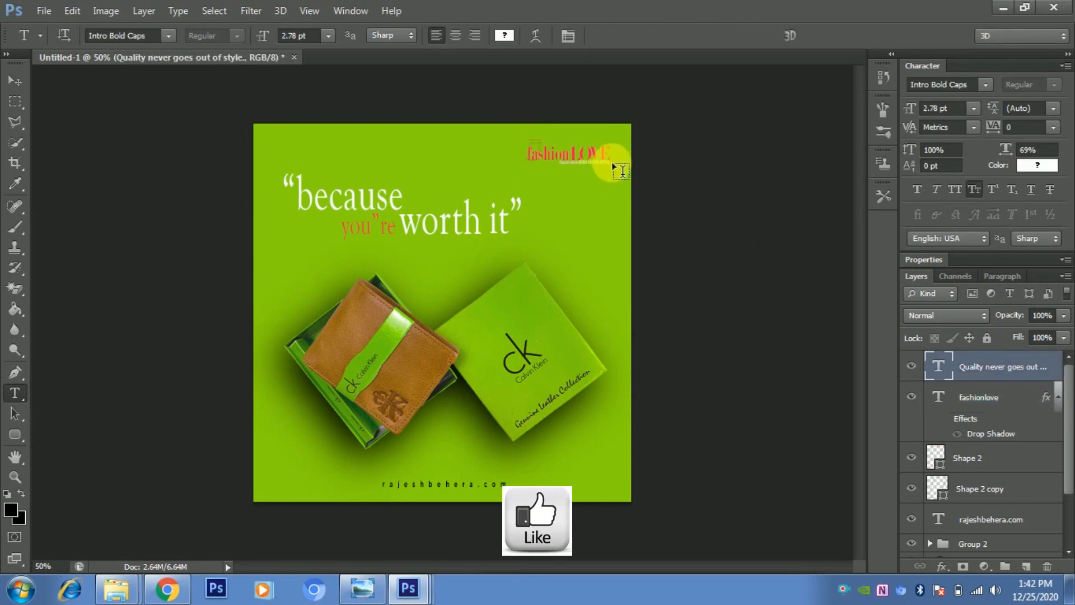
drag(612, 168, 538, 164)
click(1037, 165)
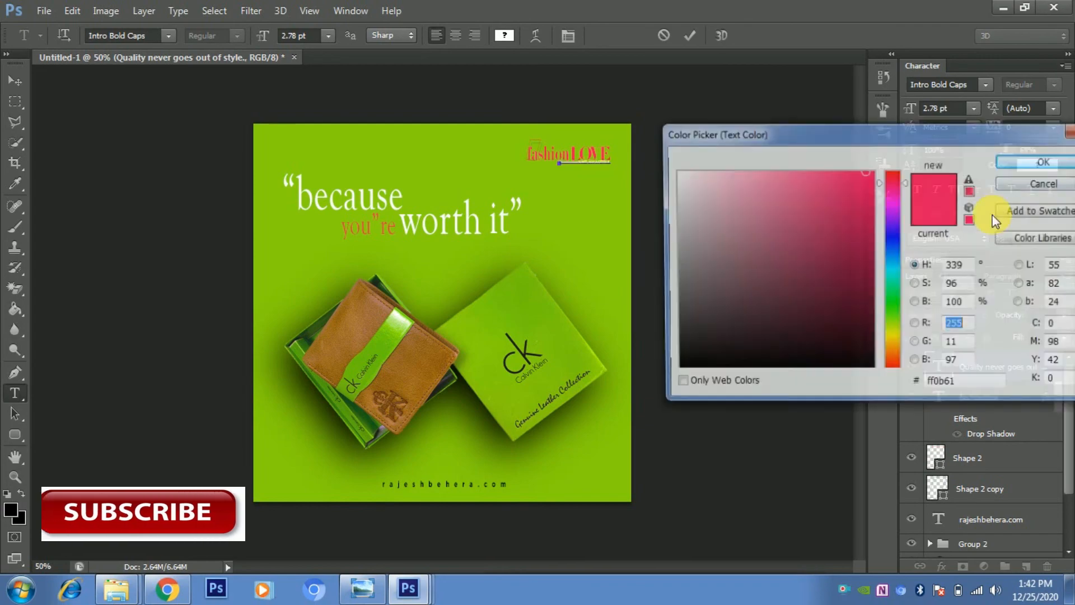
drag(897, 265, 895, 259)
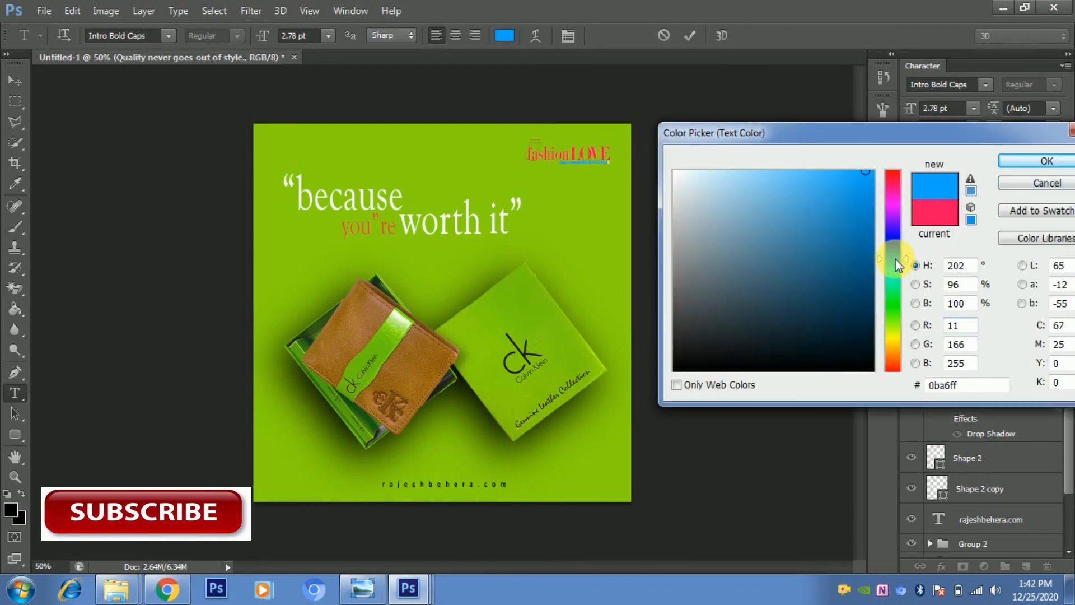